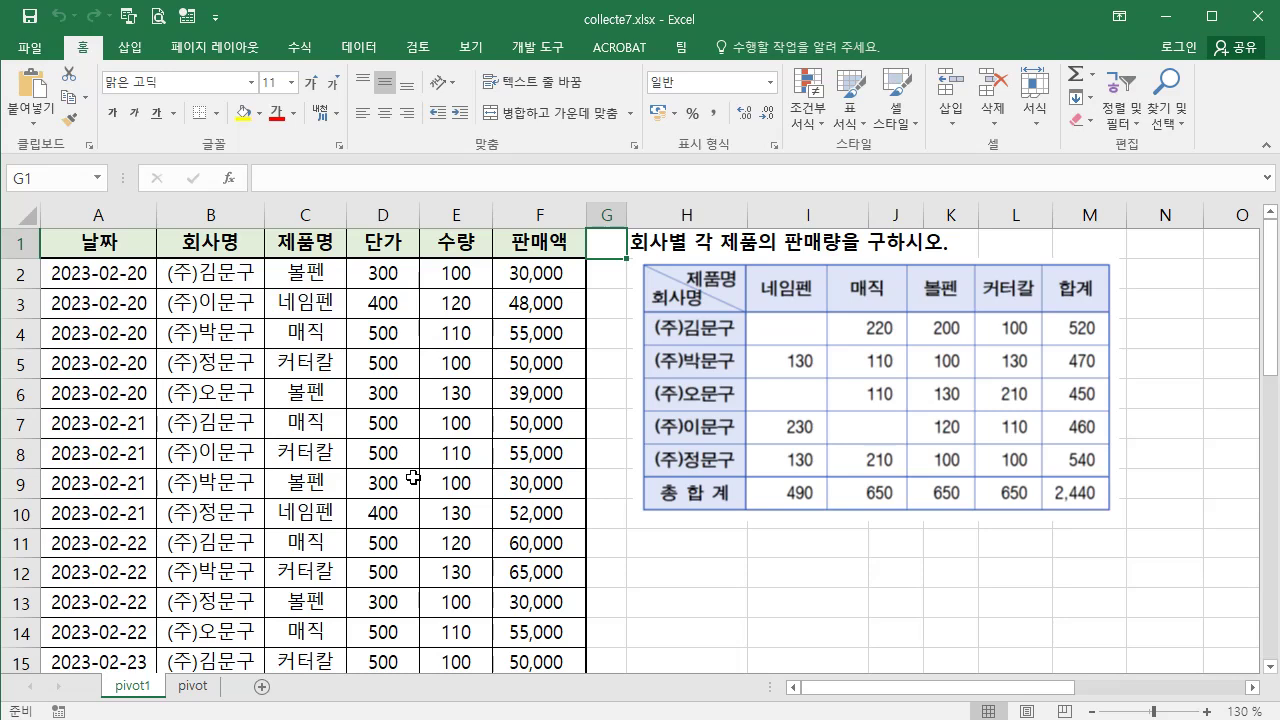
Start a pivot table from the sales data, using the range pivot1!$A$1:$F$23 as its source.
click(383, 244)
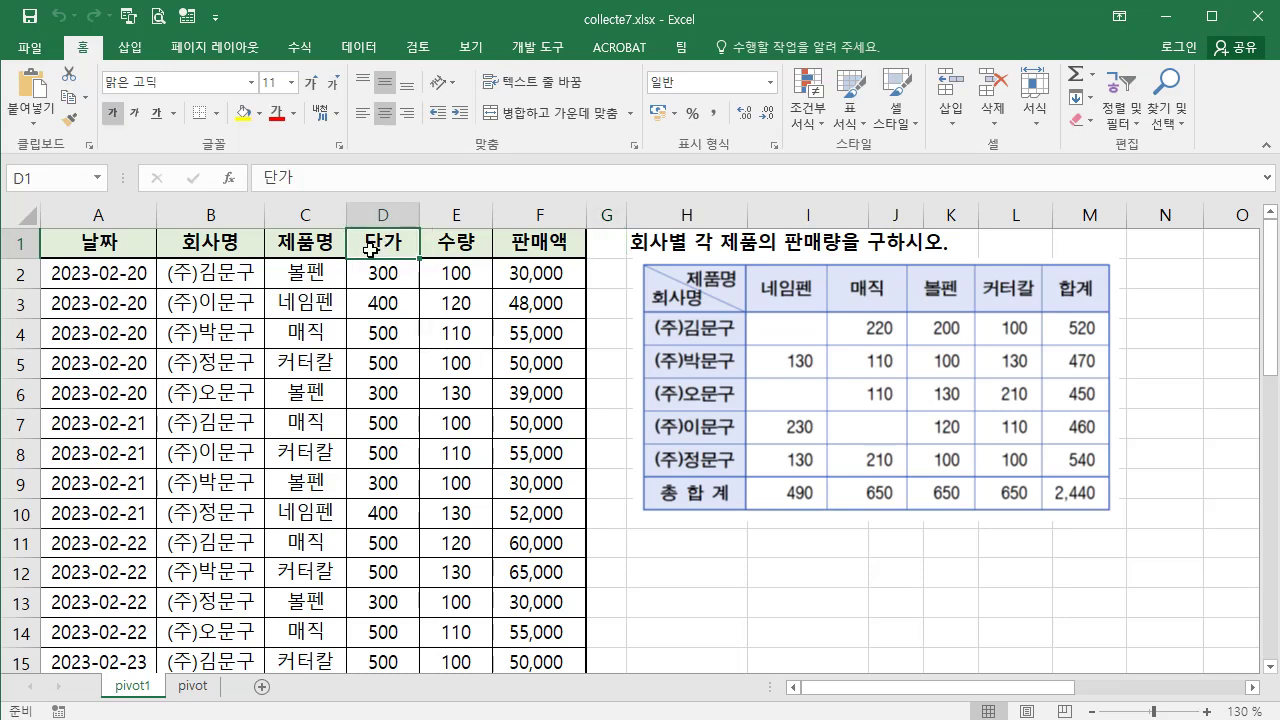
click(137, 50)
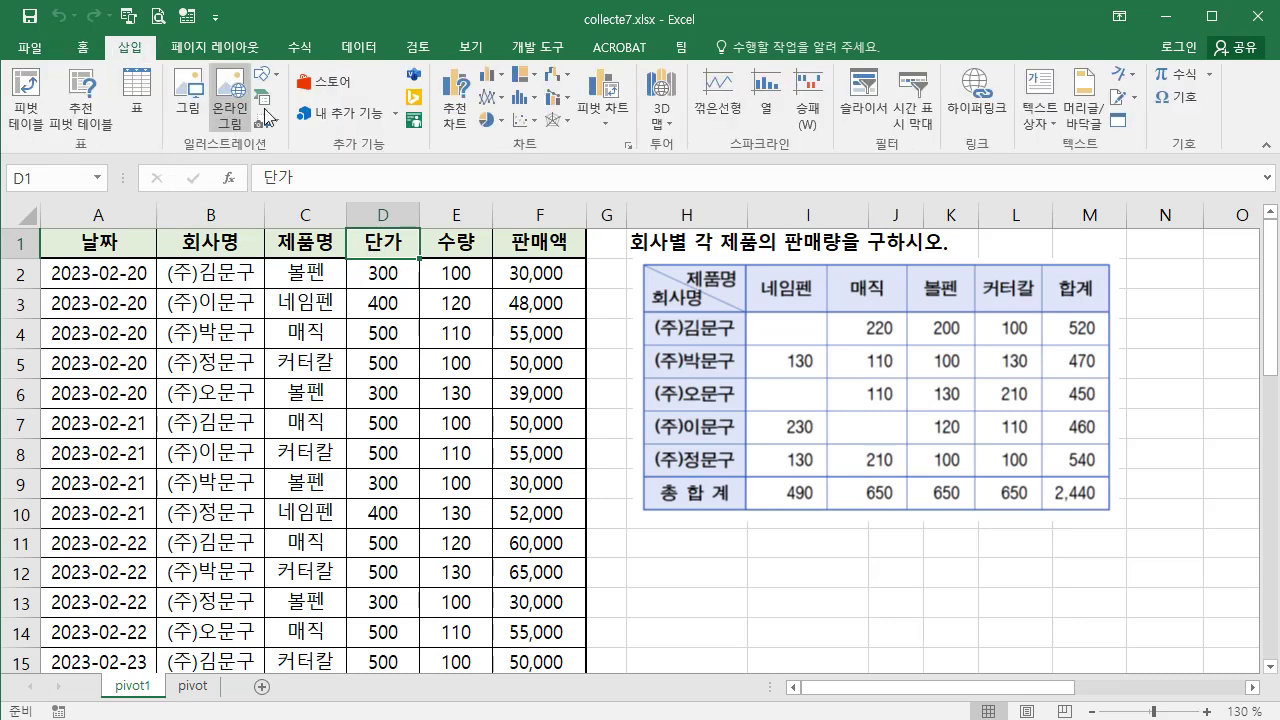
click(30, 97)
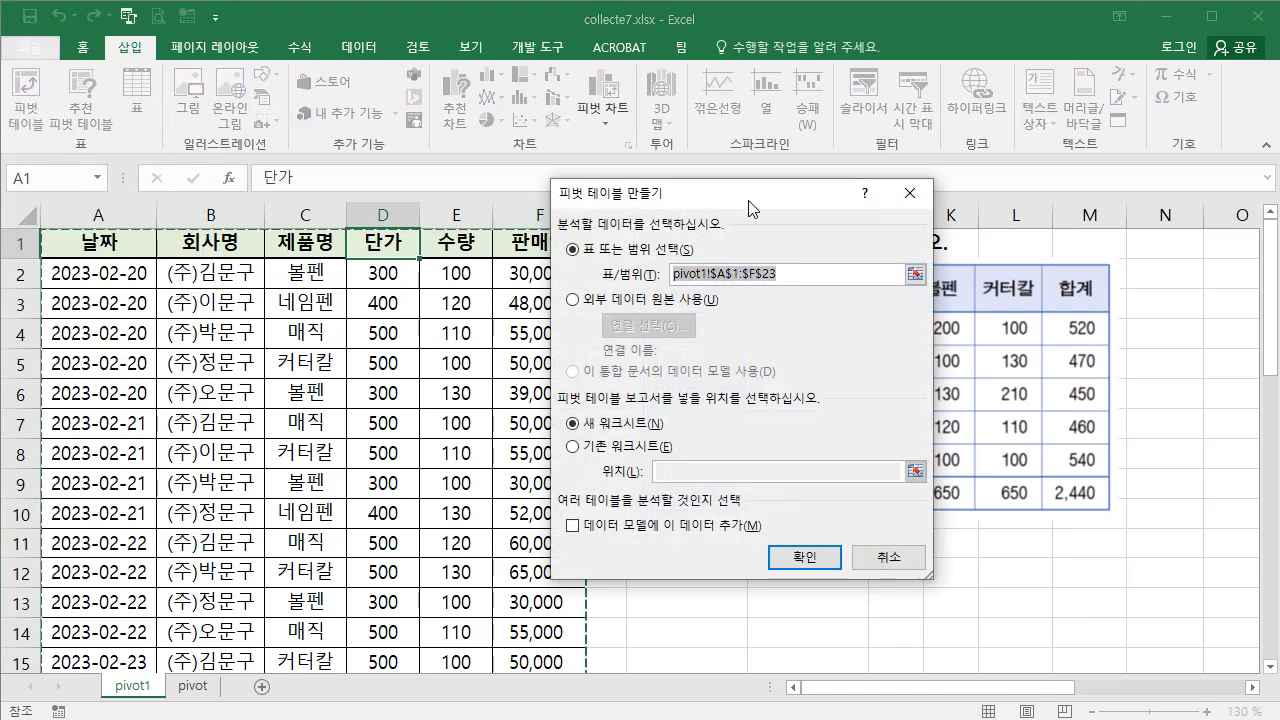
drag(749, 207, 746, 81)
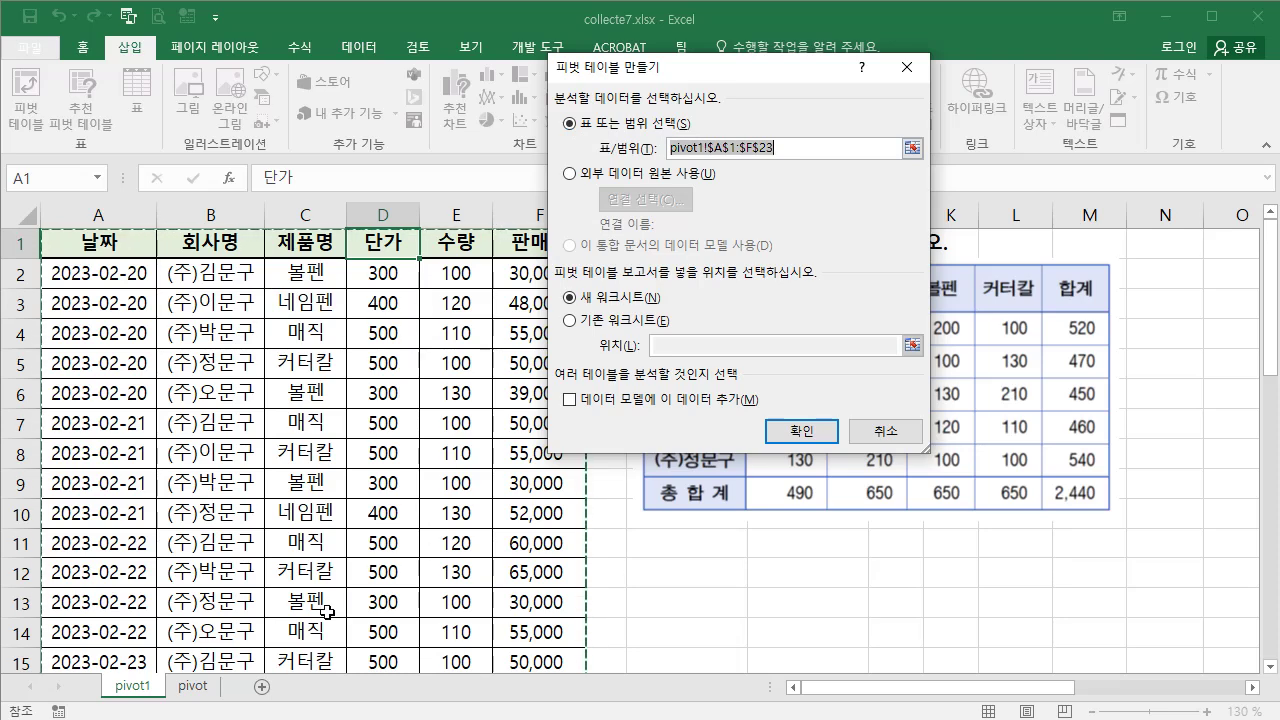
click(912, 148)
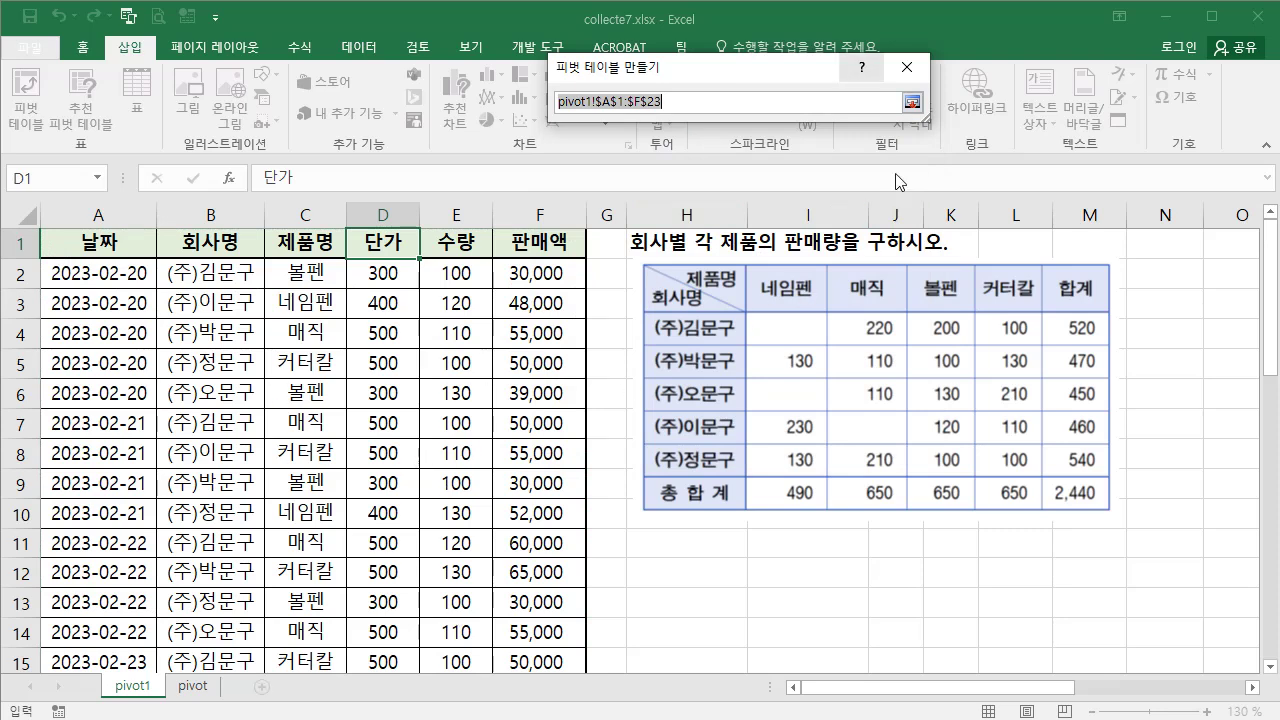
click(910, 102)
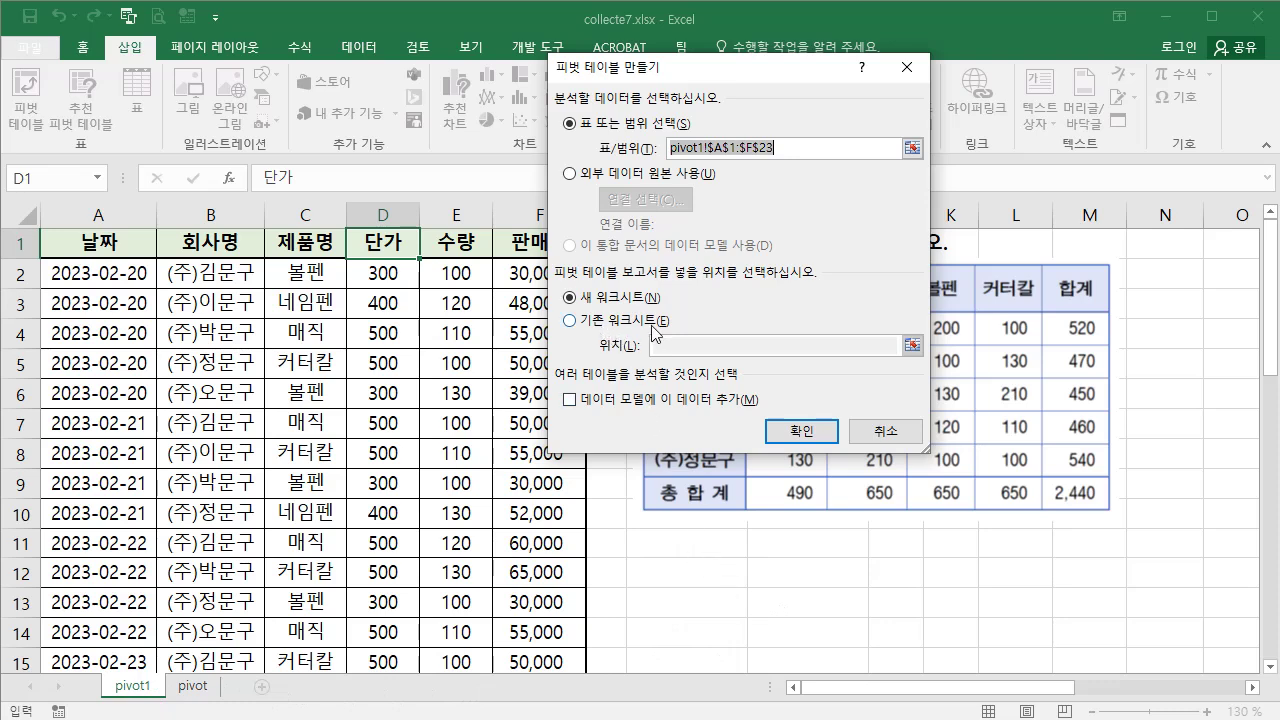
Place the pivot table on the existing worksheet at cell H11 of pivot1 and create it.
click(576, 329)
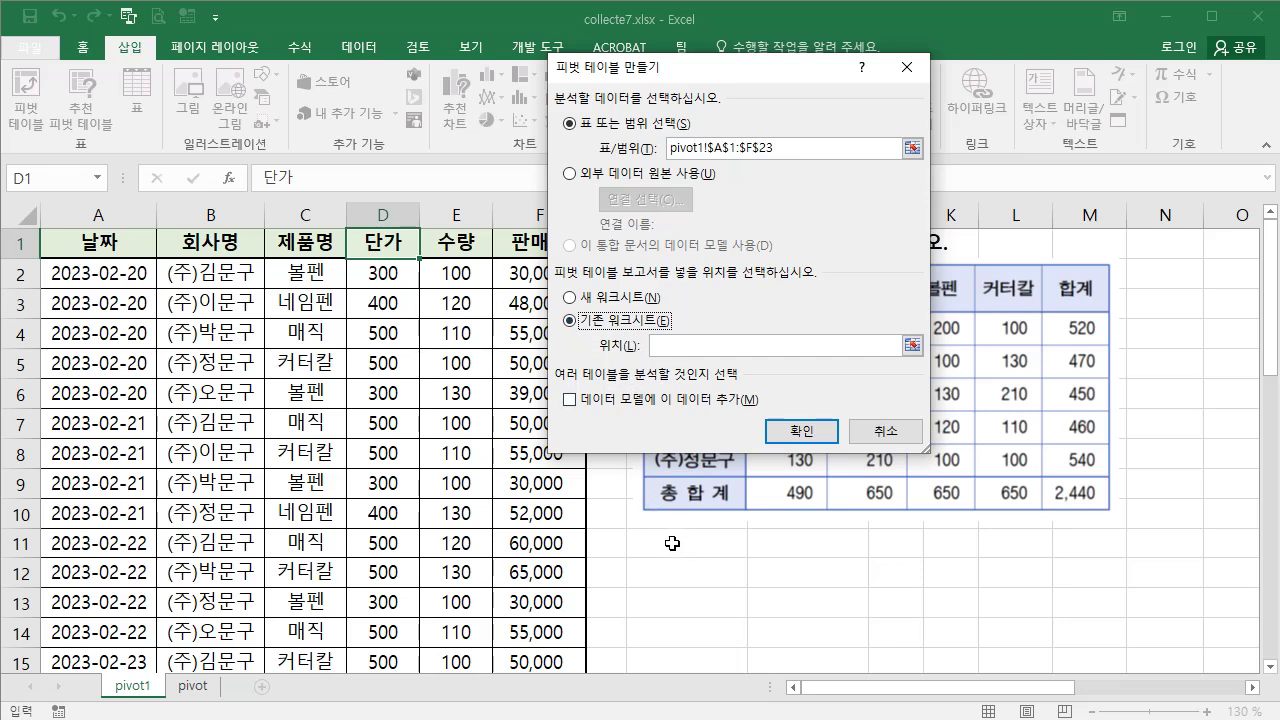
click(912, 346)
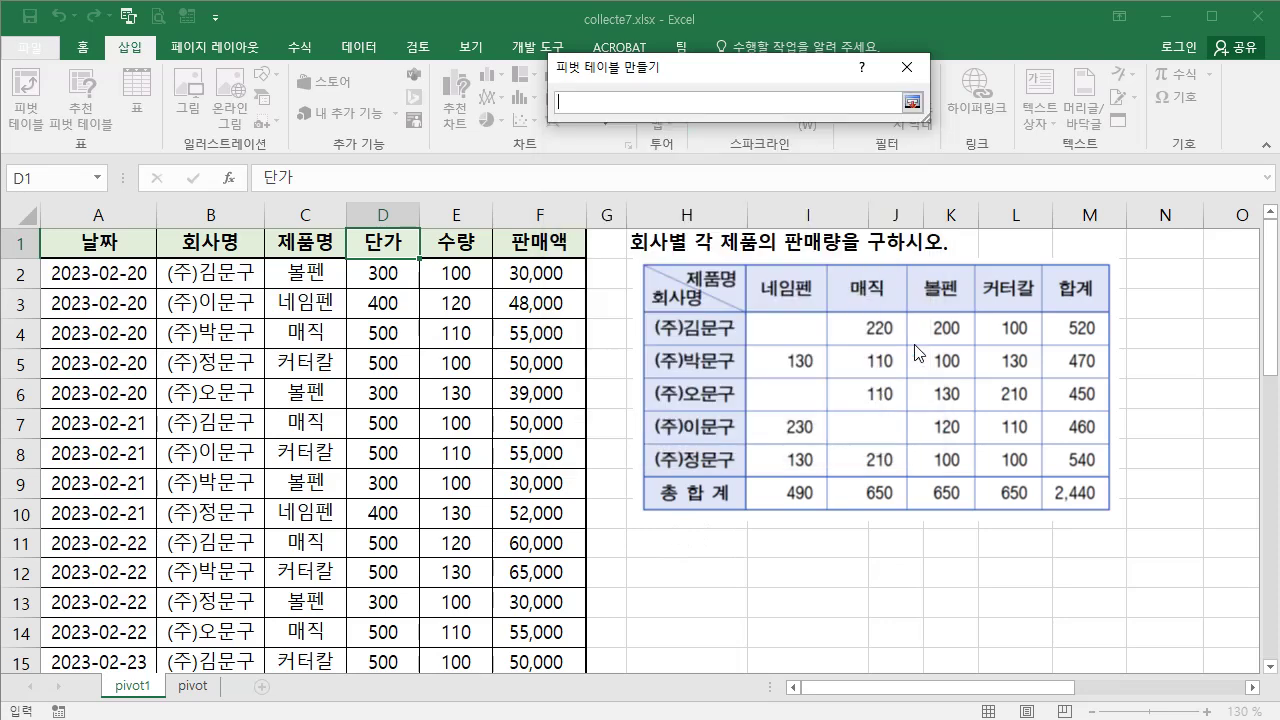
click(688, 542)
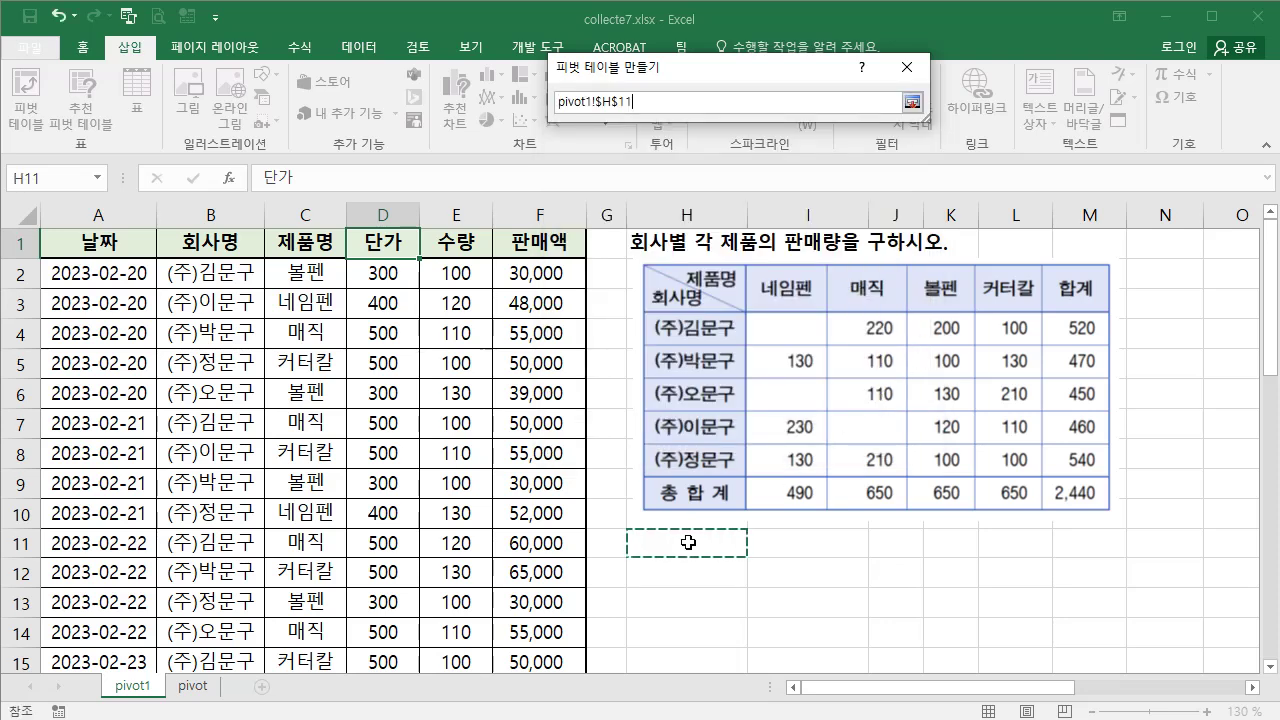
click(913, 104)
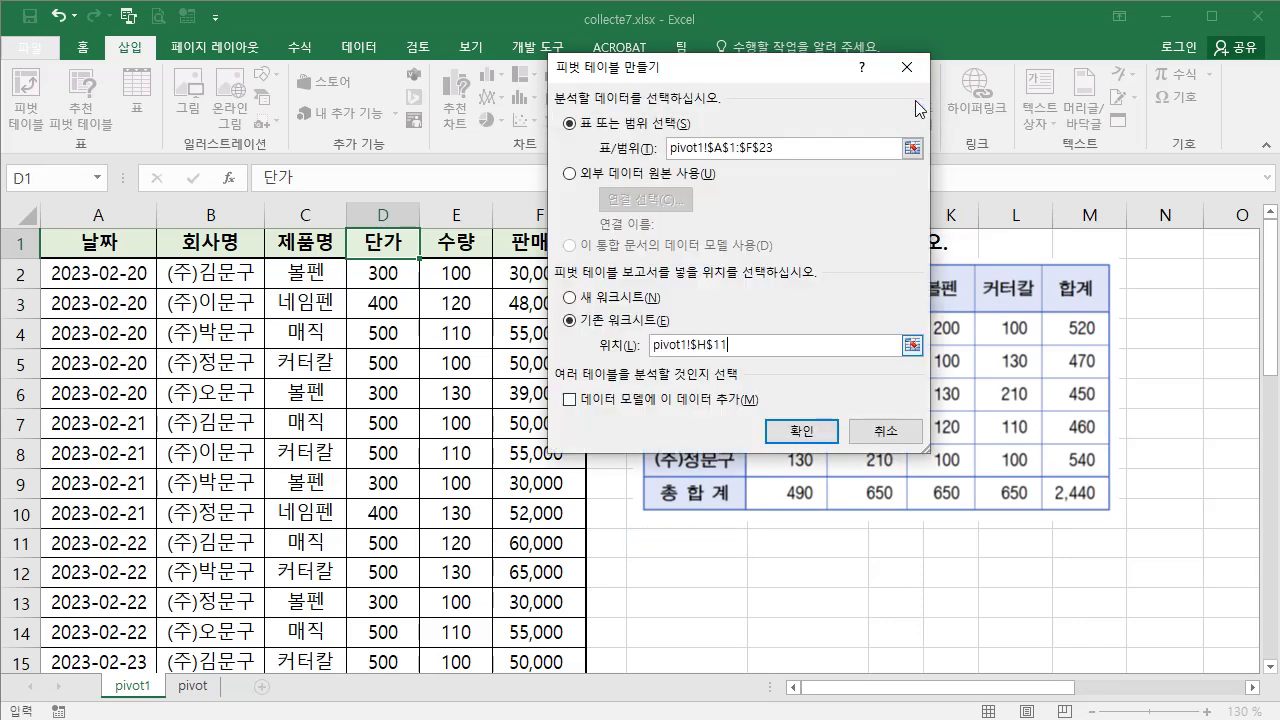
click(801, 432)
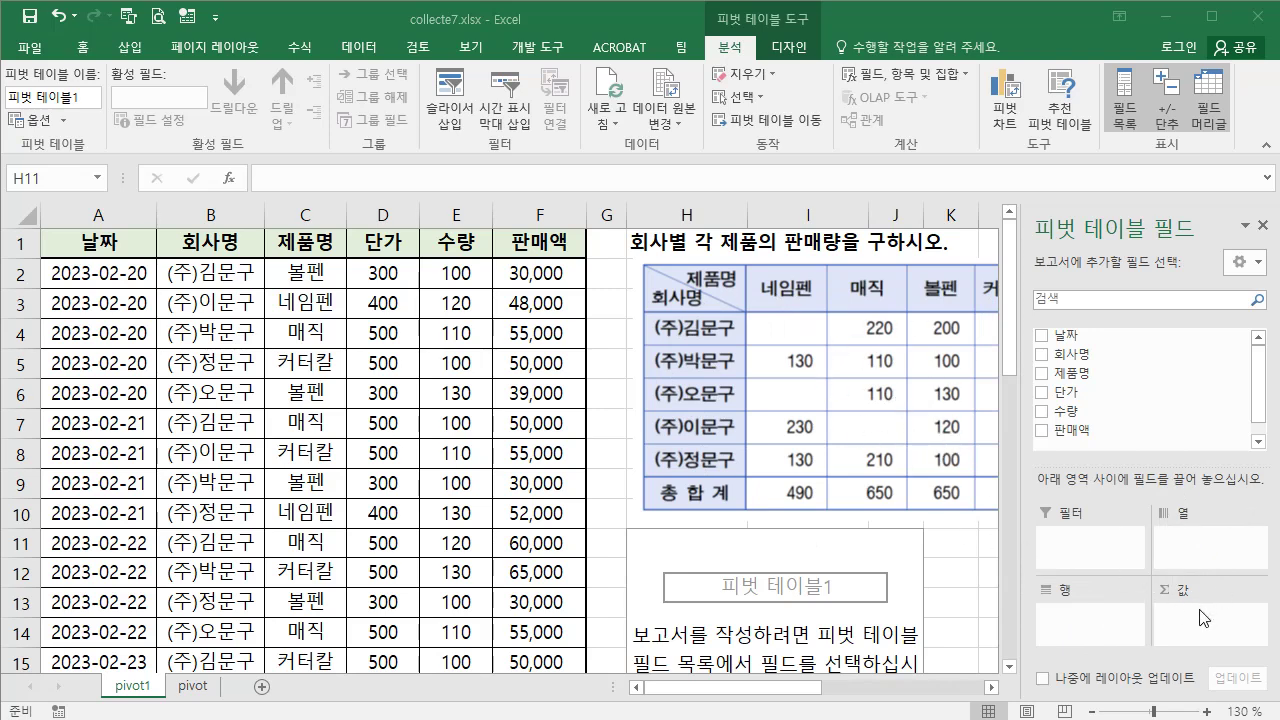
Lay out the pivot table with 회사명 as rows, 제품명 as columns and the sum of 수량 as values.
click(1092, 353)
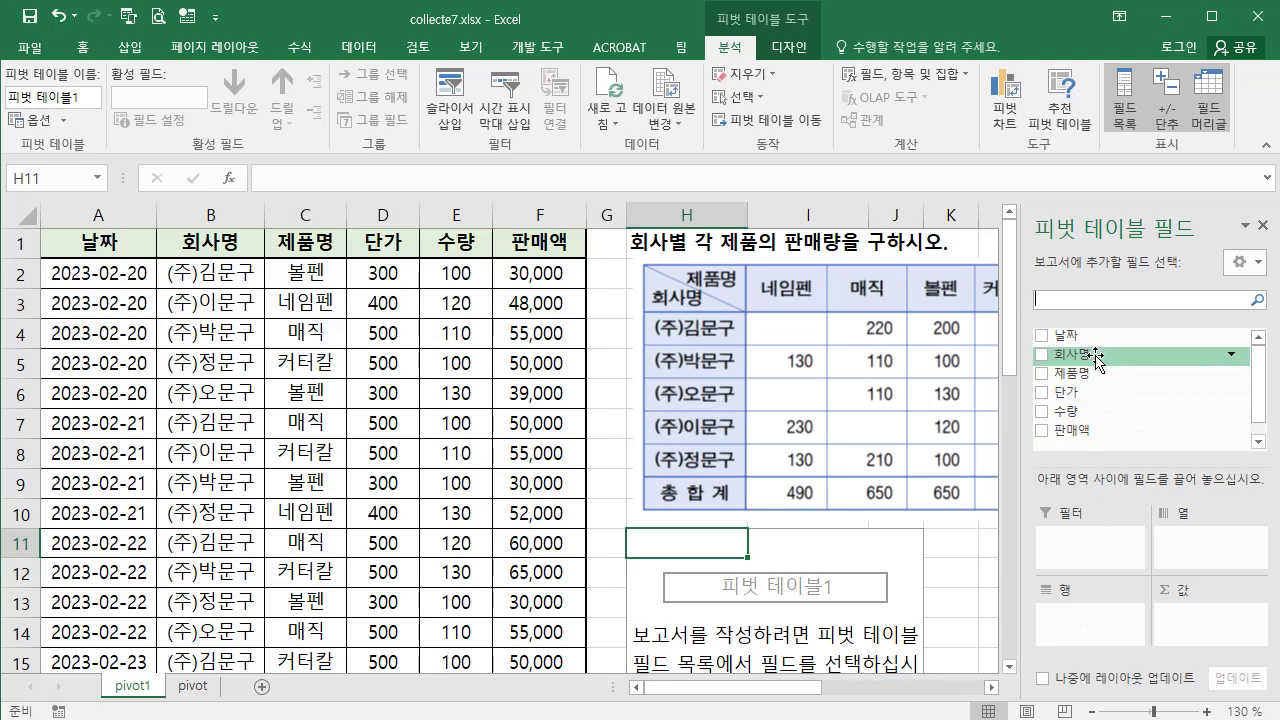
drag(1096, 360, 1082, 625)
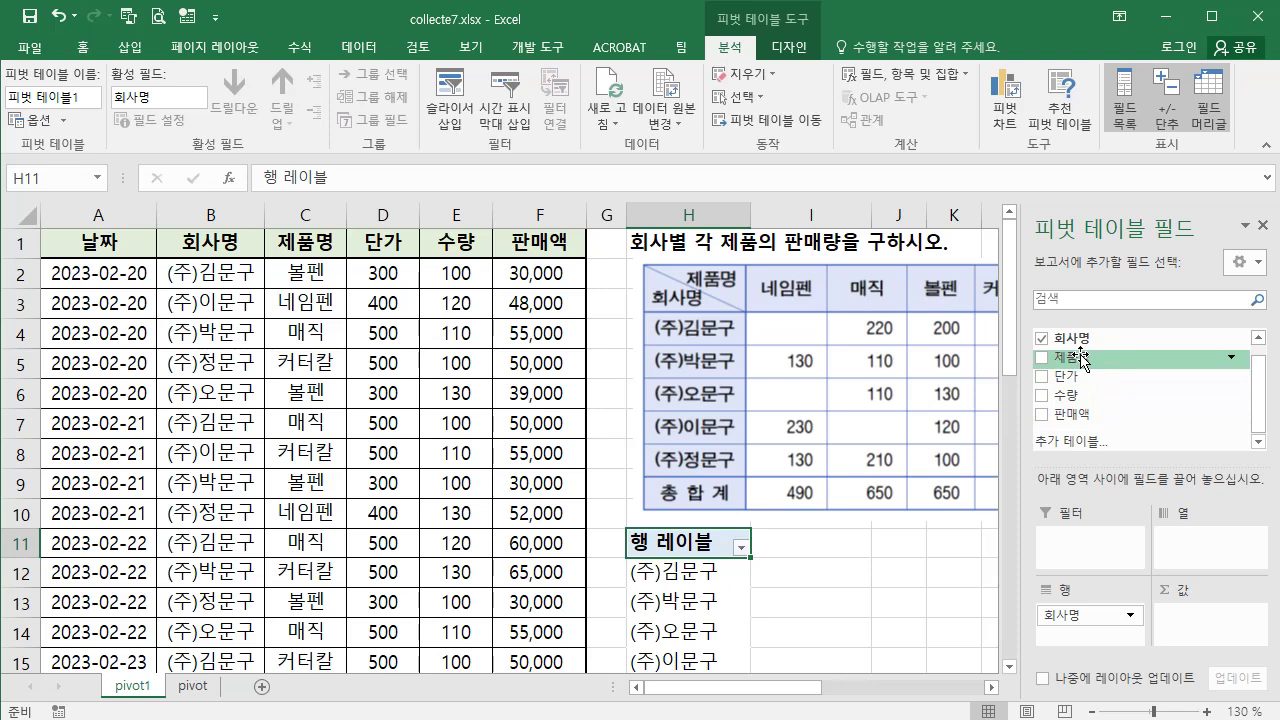
drag(1080, 357, 1202, 546)
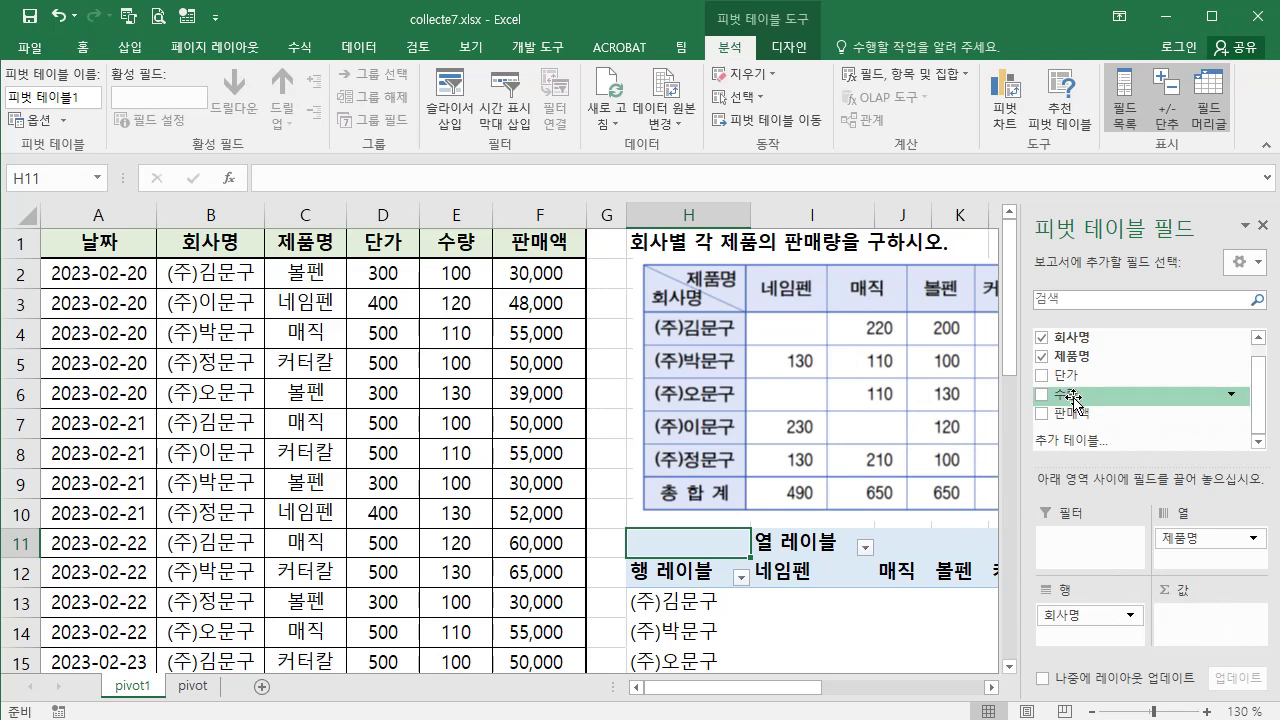
drag(1072, 396, 1196, 635)
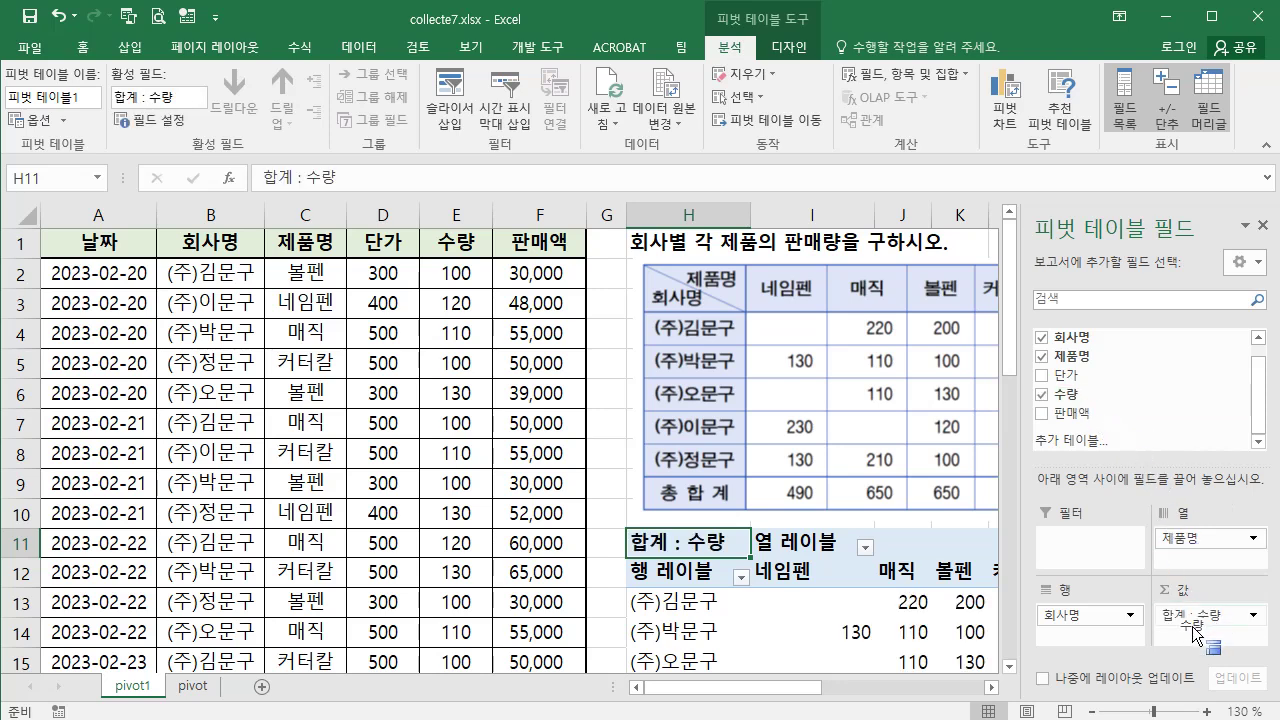
Collapse the ribbon to show only its tabs and bring the whole pivot table into view.
click(1121, 20)
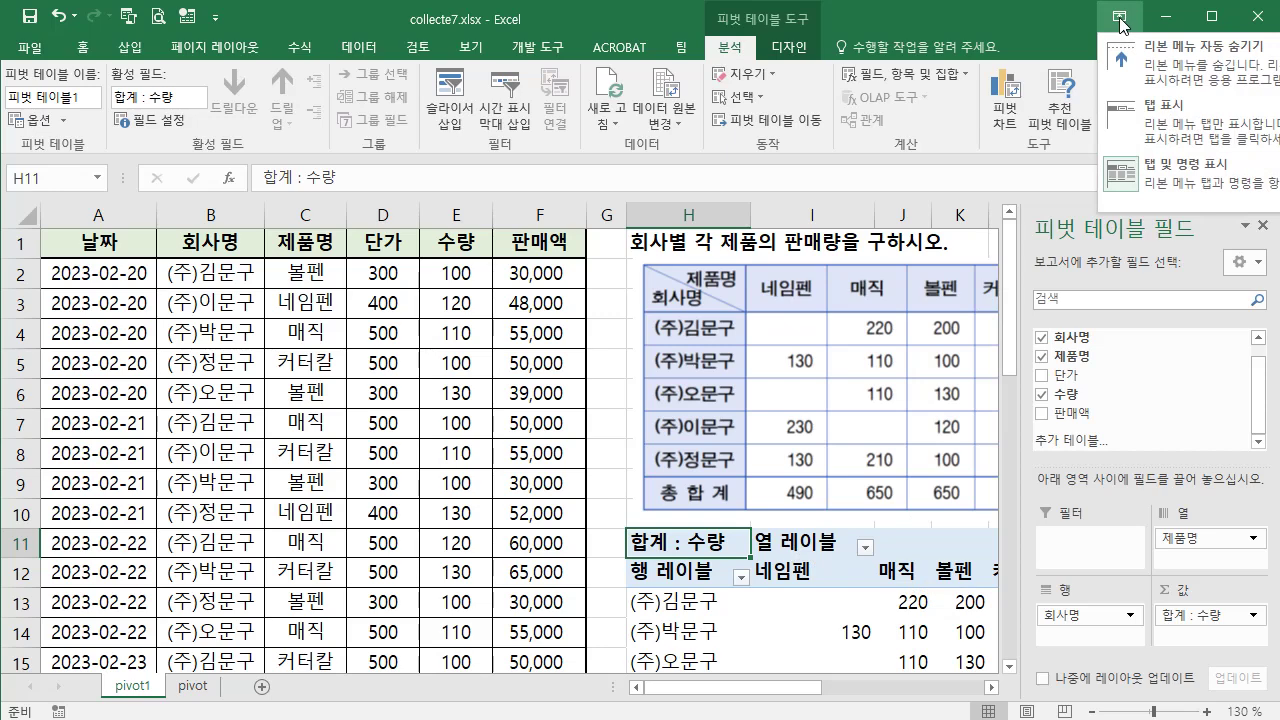
click(1181, 130)
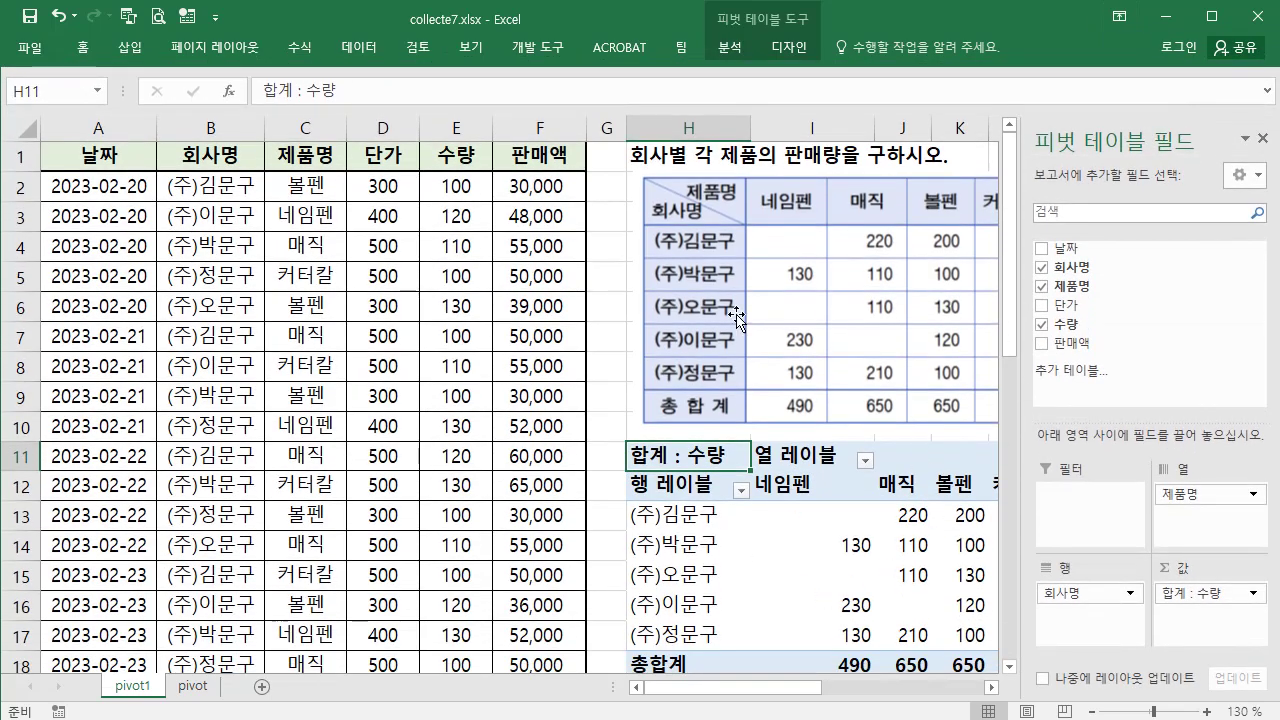
drag(661, 687, 726, 687)
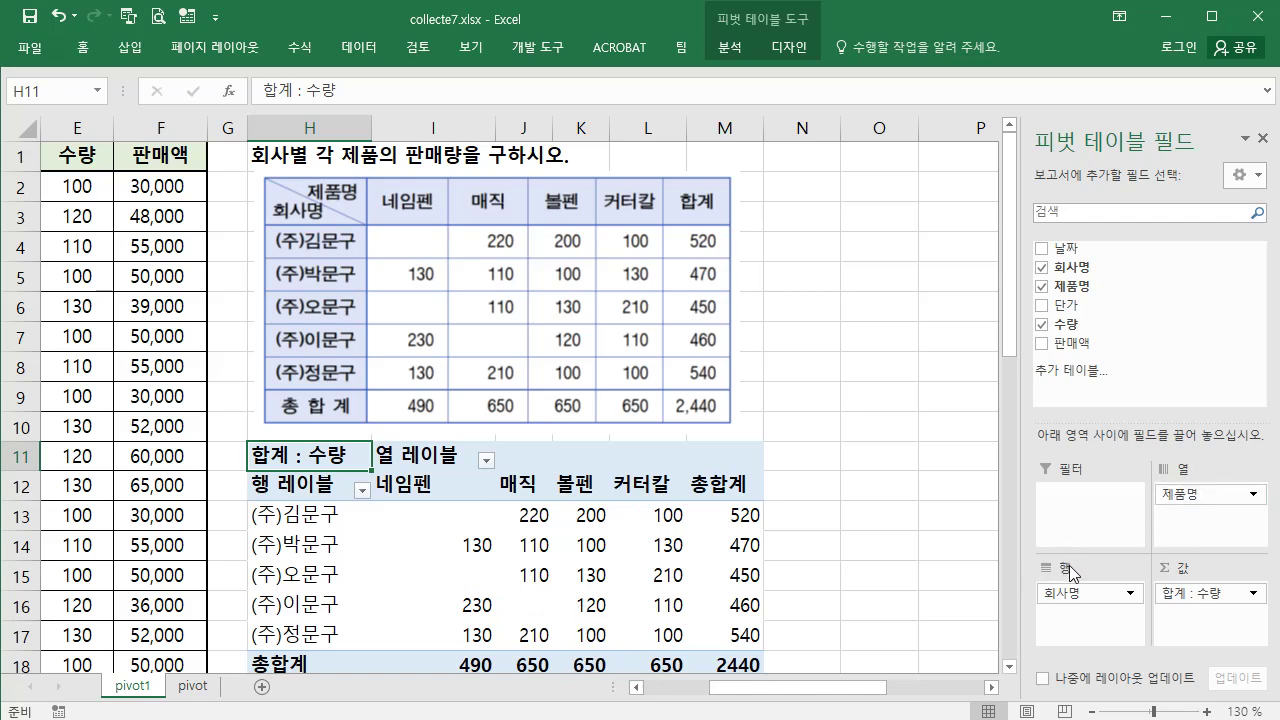
Try 제품명 as a second row field under 회사명, remove it from the pivot table, and return it to the columns.
drag(1190, 502, 1075, 625)
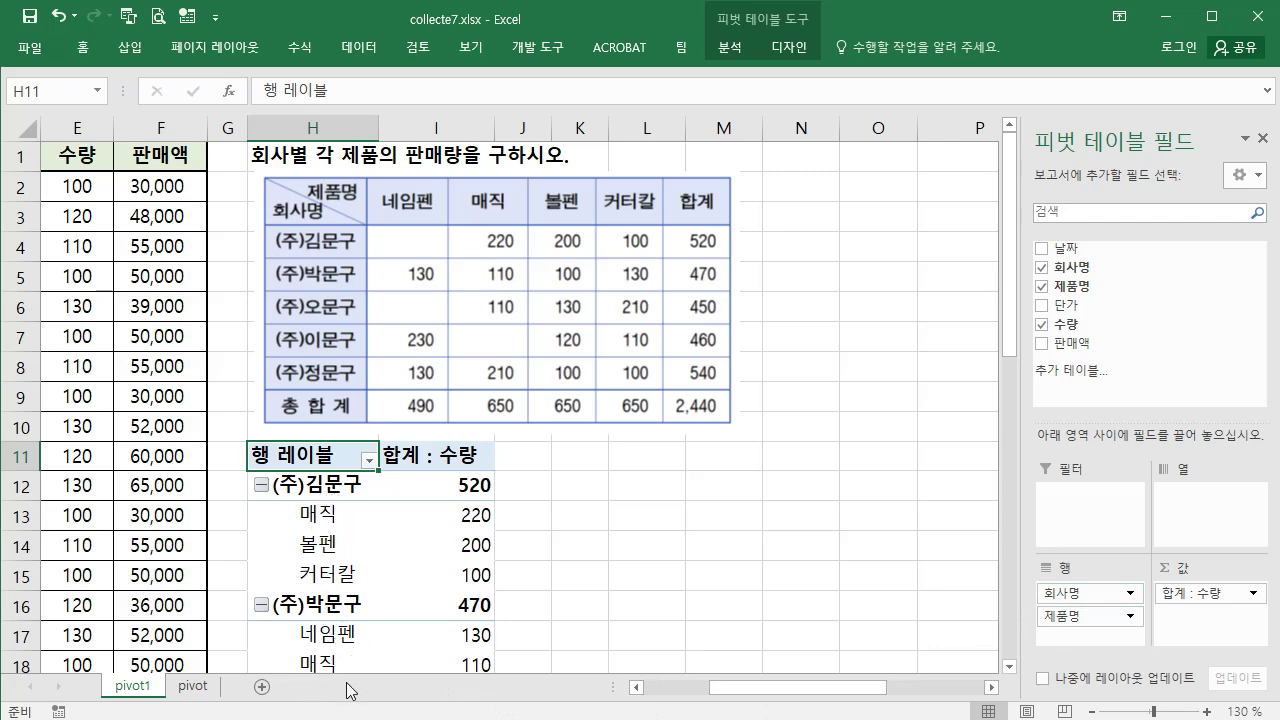
scroll(470, 612, down, 3)
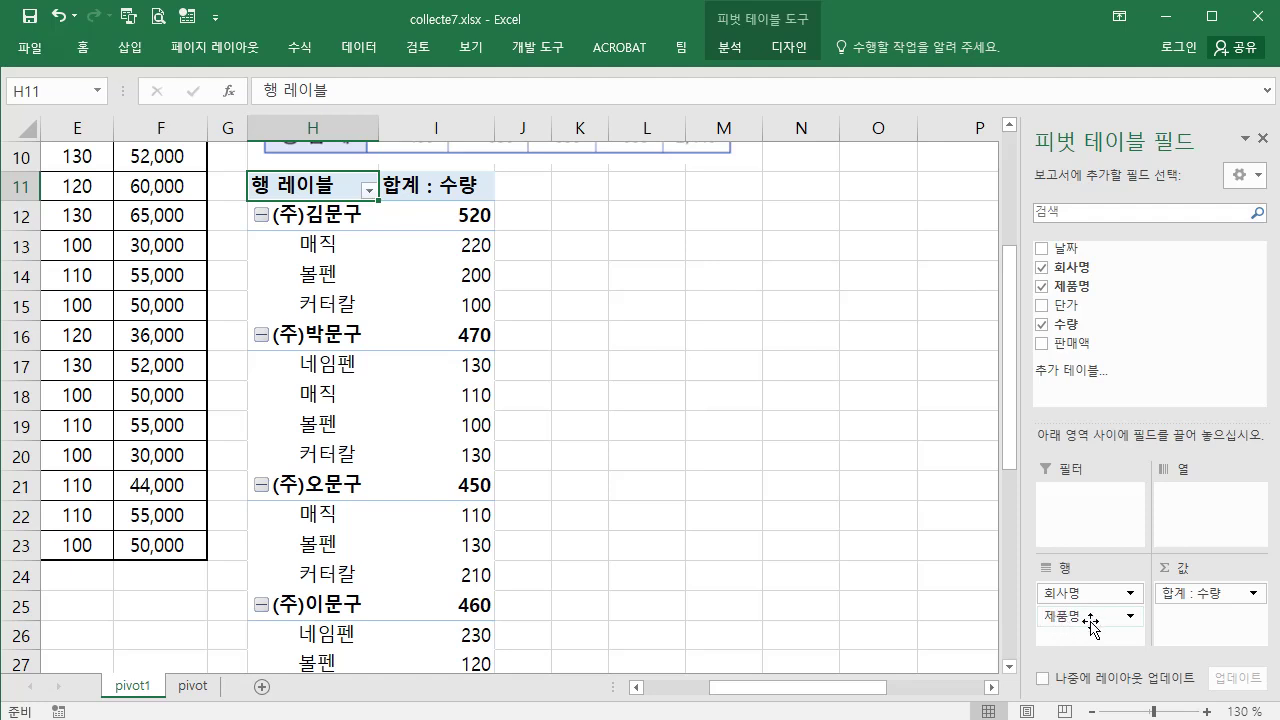
drag(1064, 618, 1072, 614)
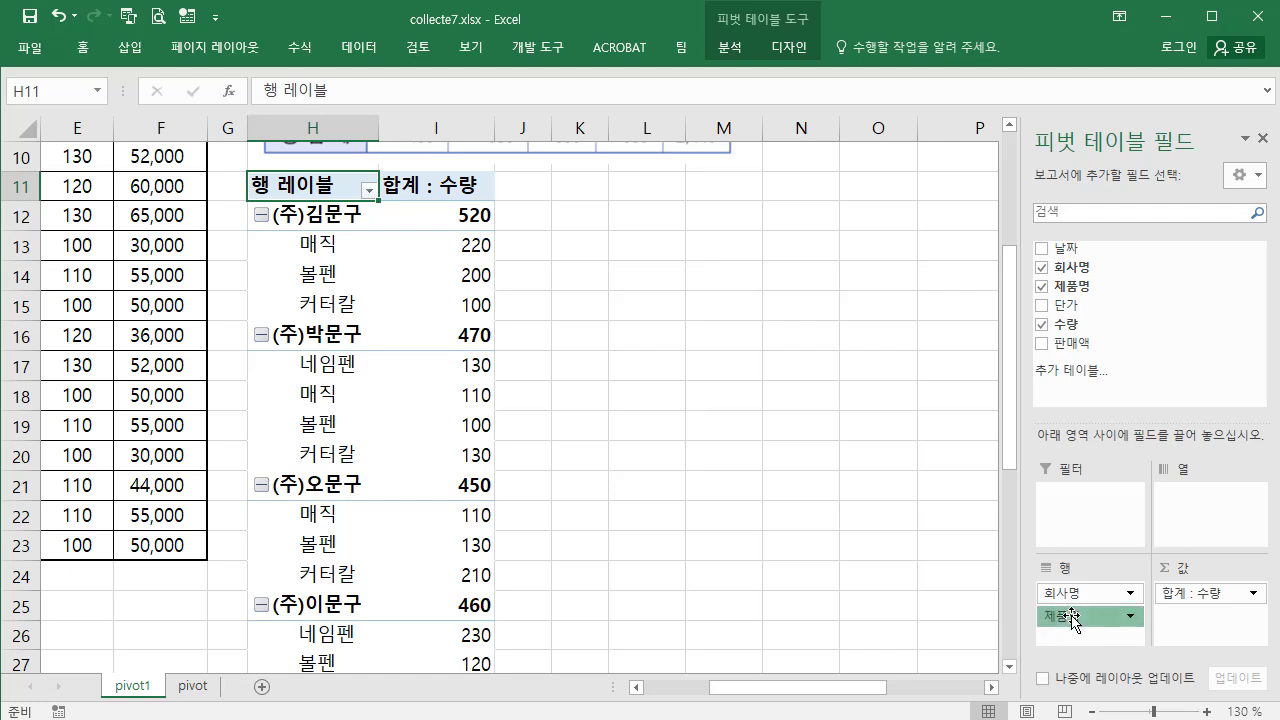
drag(1072, 617, 835, 588)
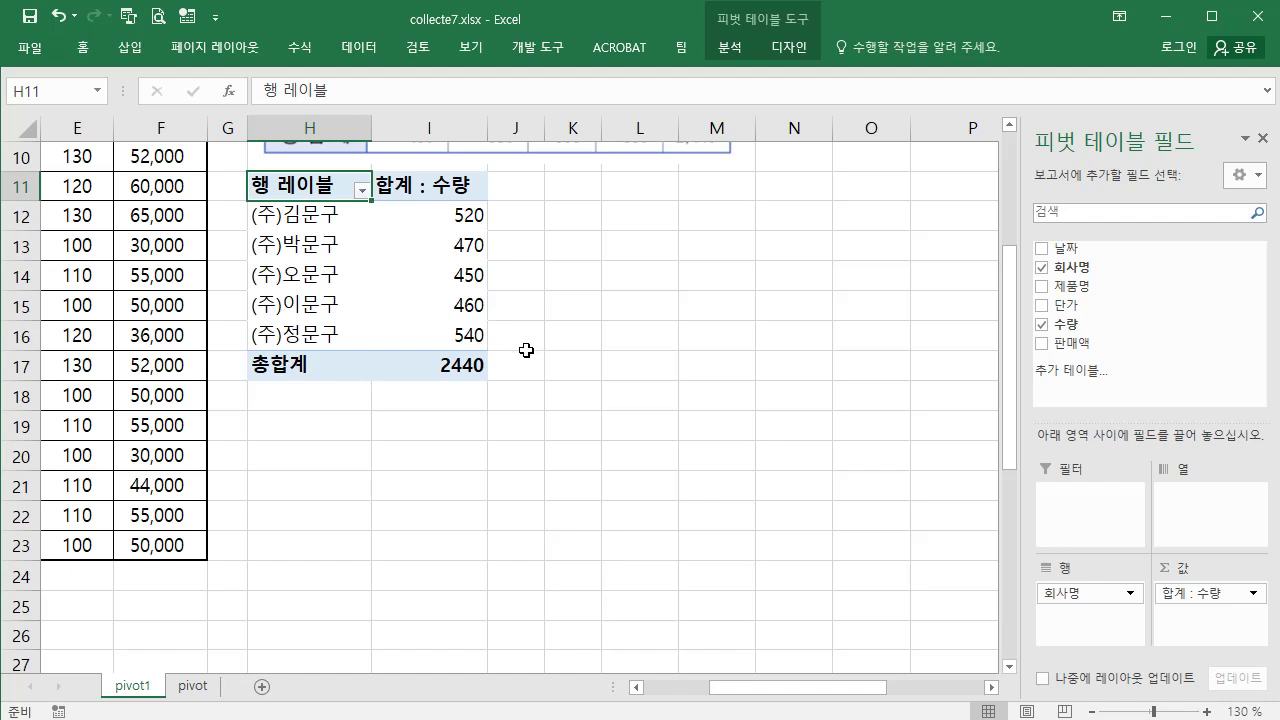
drag(1077, 295, 1197, 507)
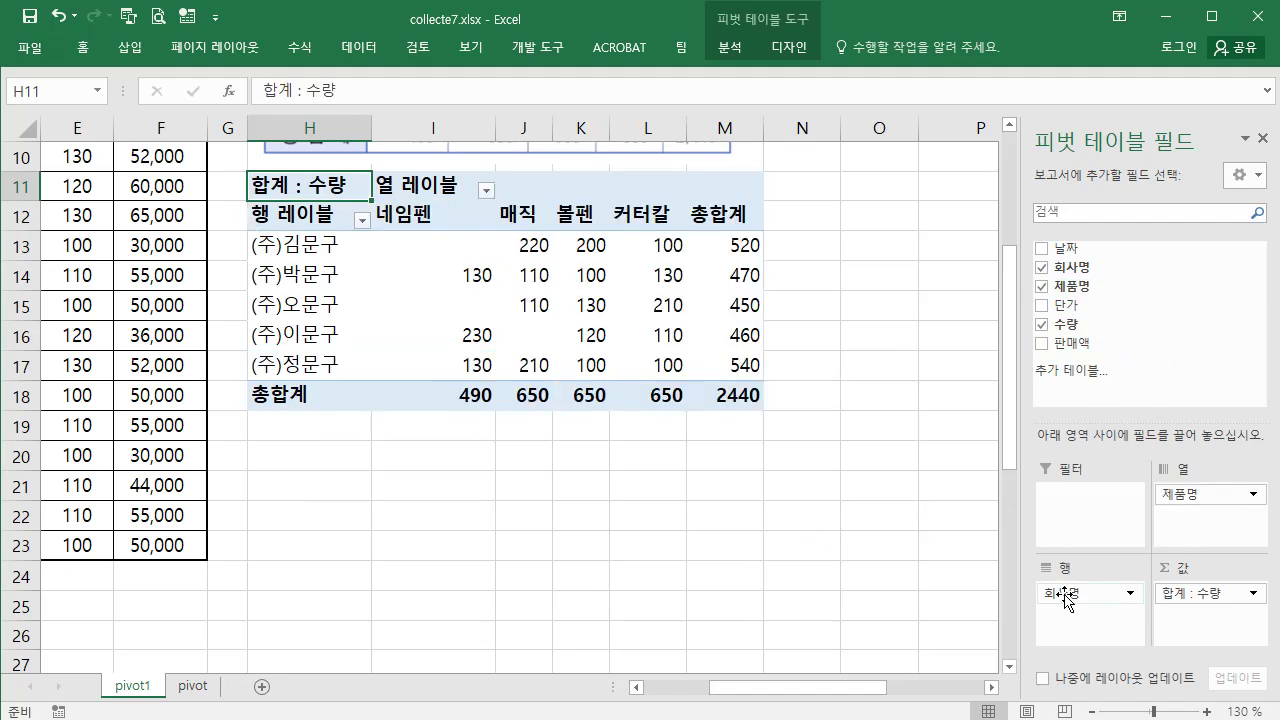
Remove 회사명 from the pivot table's rows and add it back as the row field.
drag(1067, 597, 903, 586)
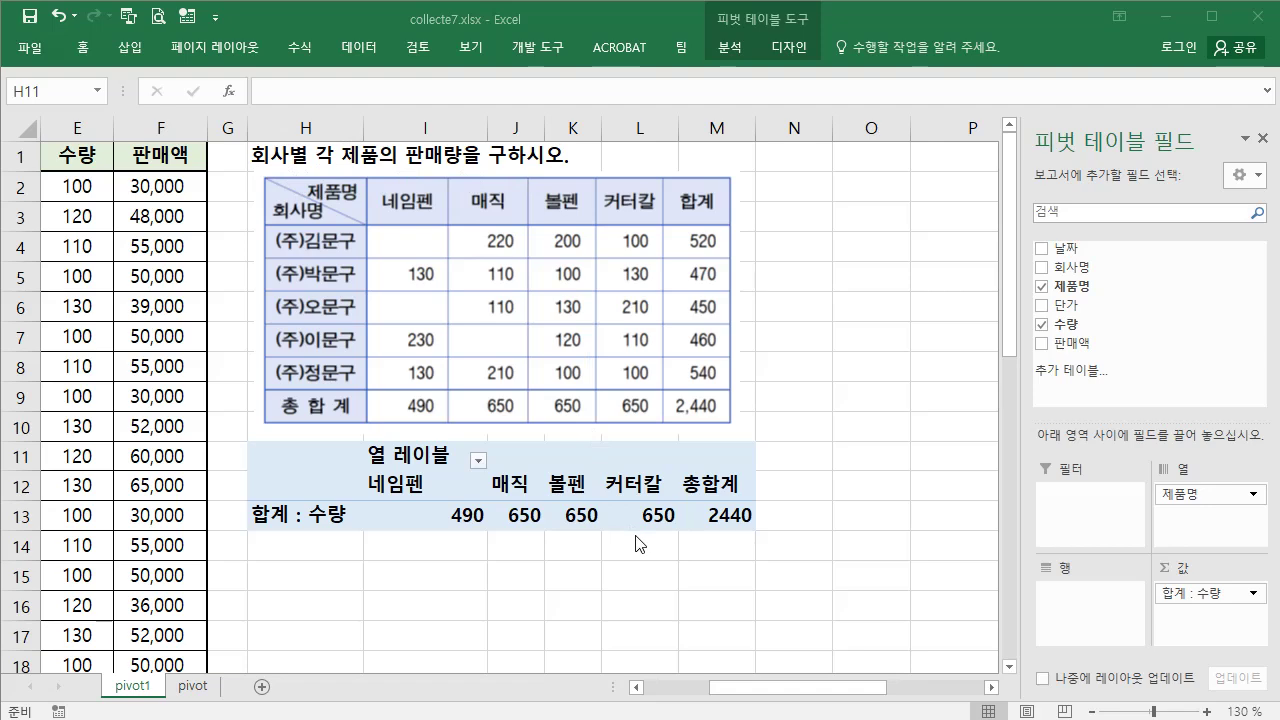
drag(1075, 267, 1064, 610)
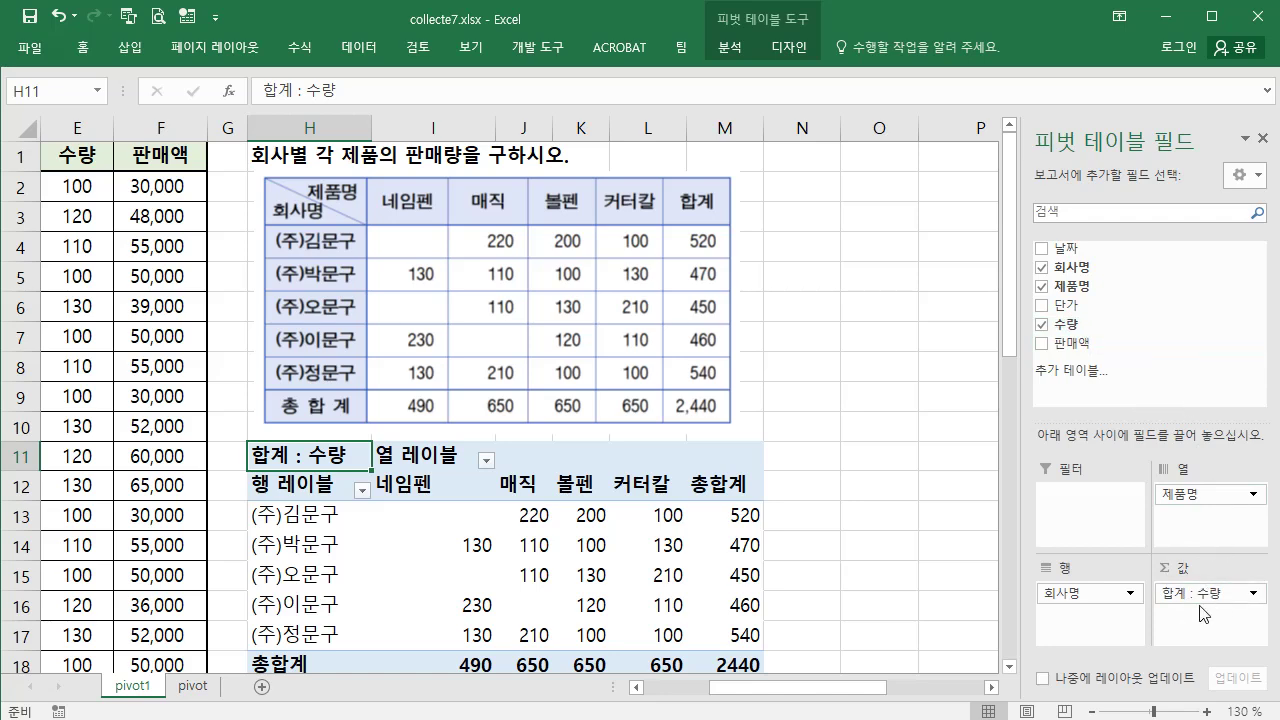
Reorder the pivot table's product columns so 볼펜 comes first and 매직 stands before 네임펜.
scroll(398, 426, down, 2)
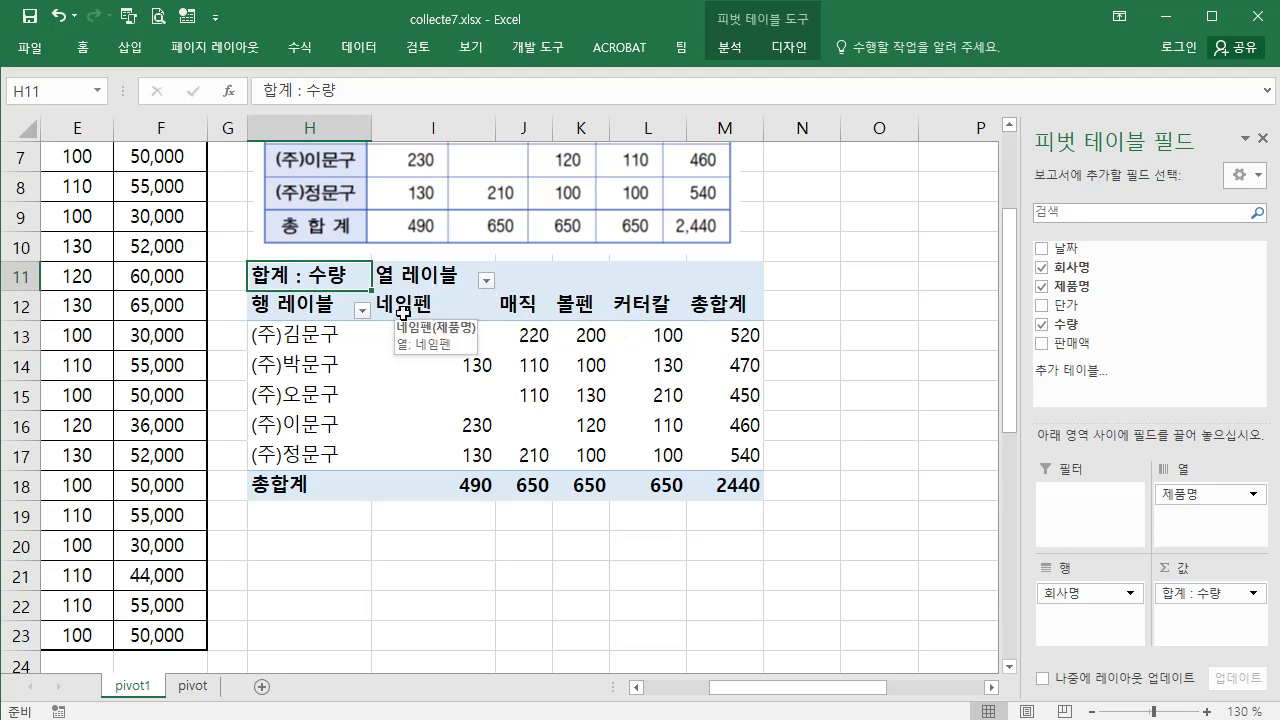
click(582, 306)
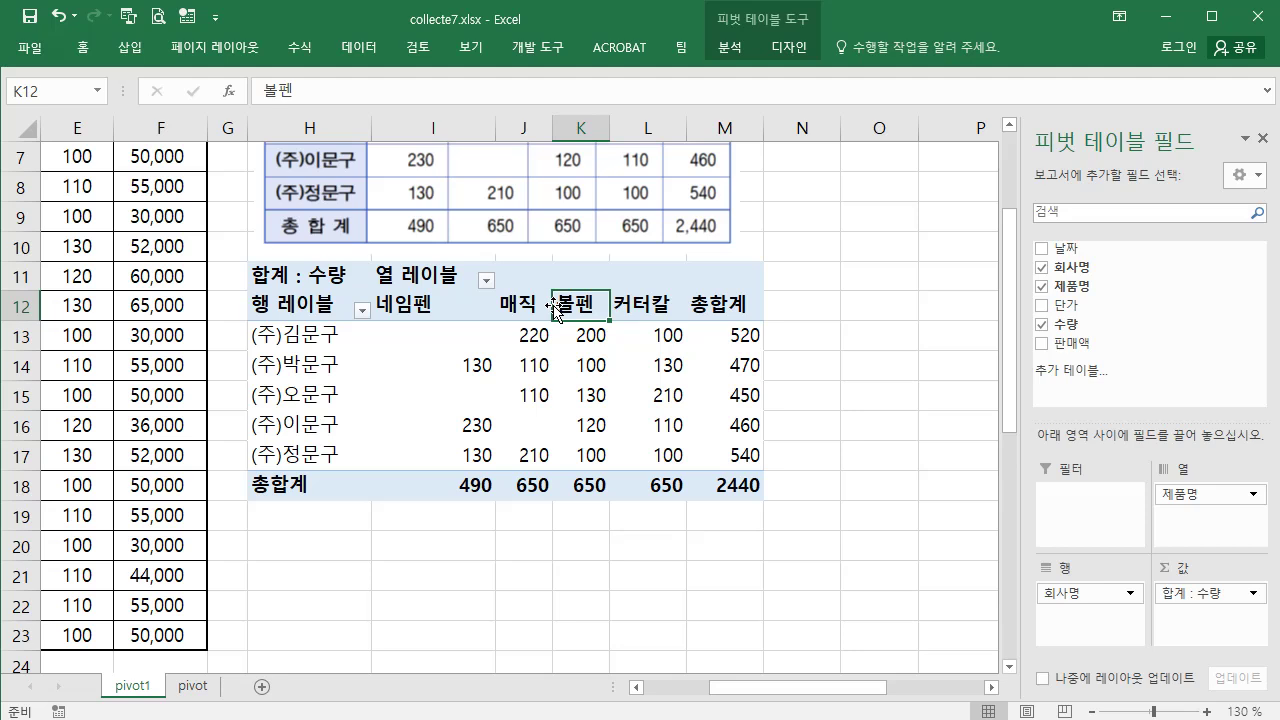
drag(555, 310, 395, 312)
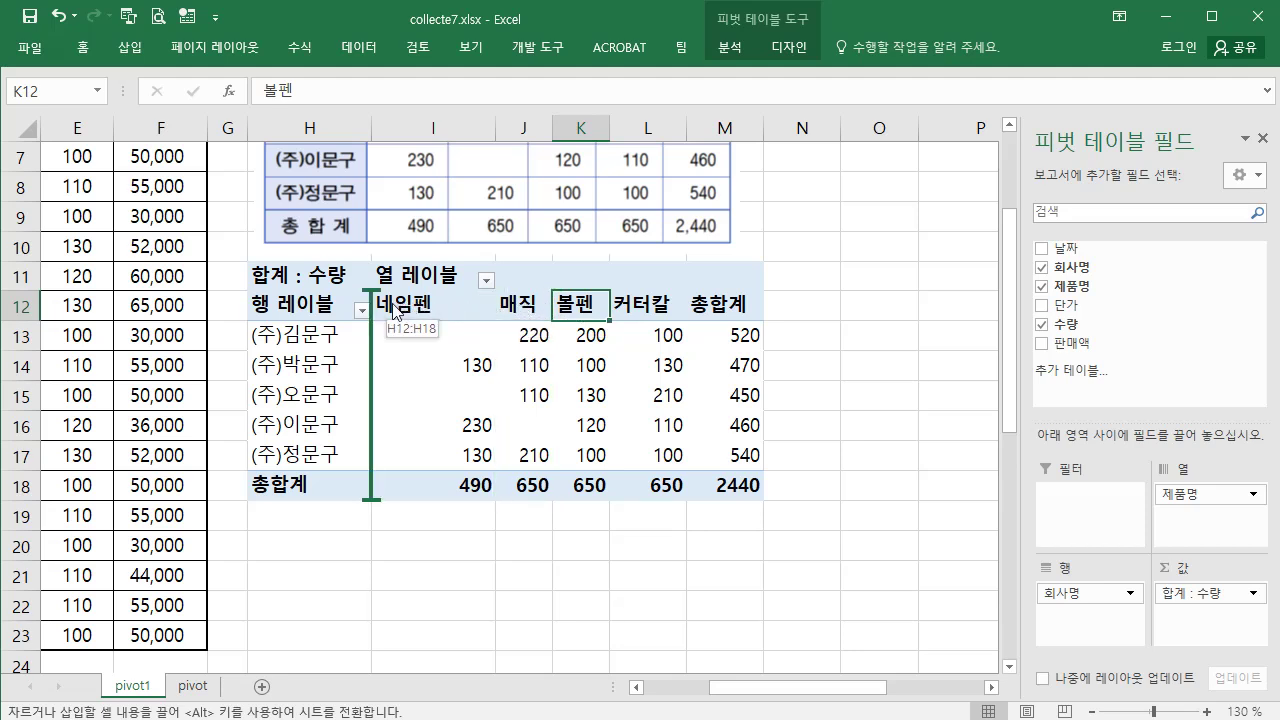
drag(395, 312, 407, 323)
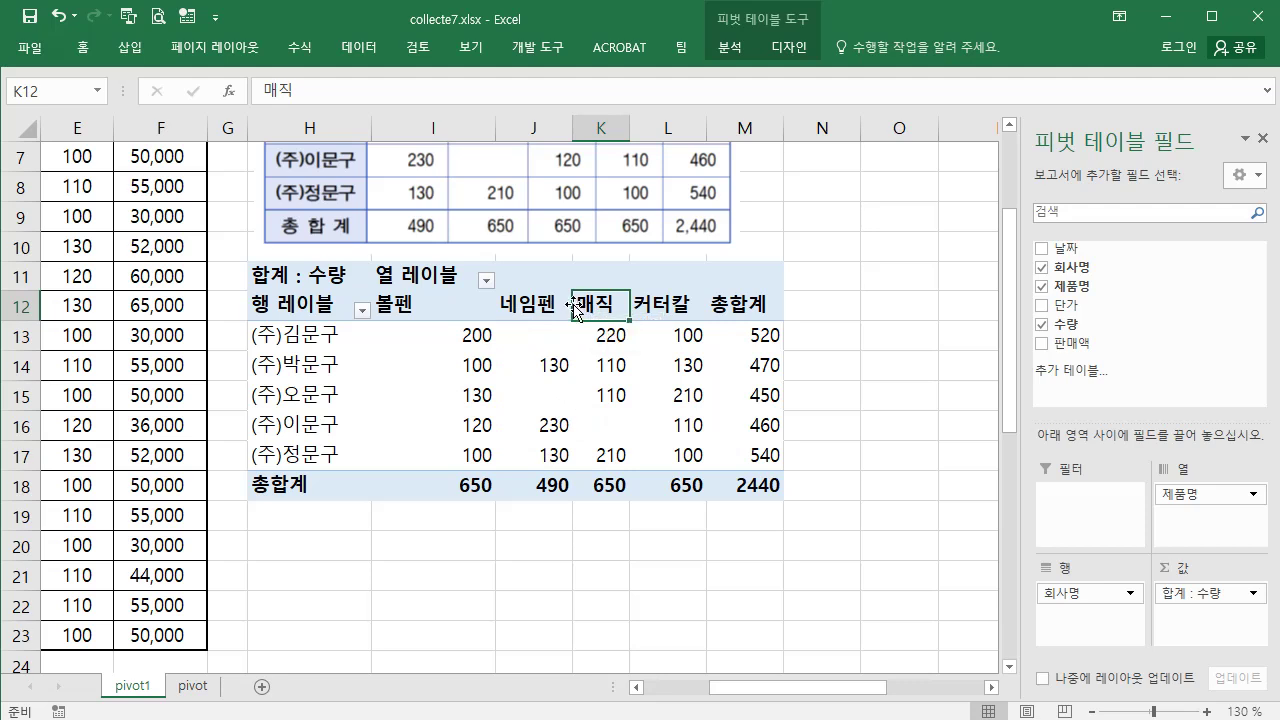
drag(572, 306, 547, 327)
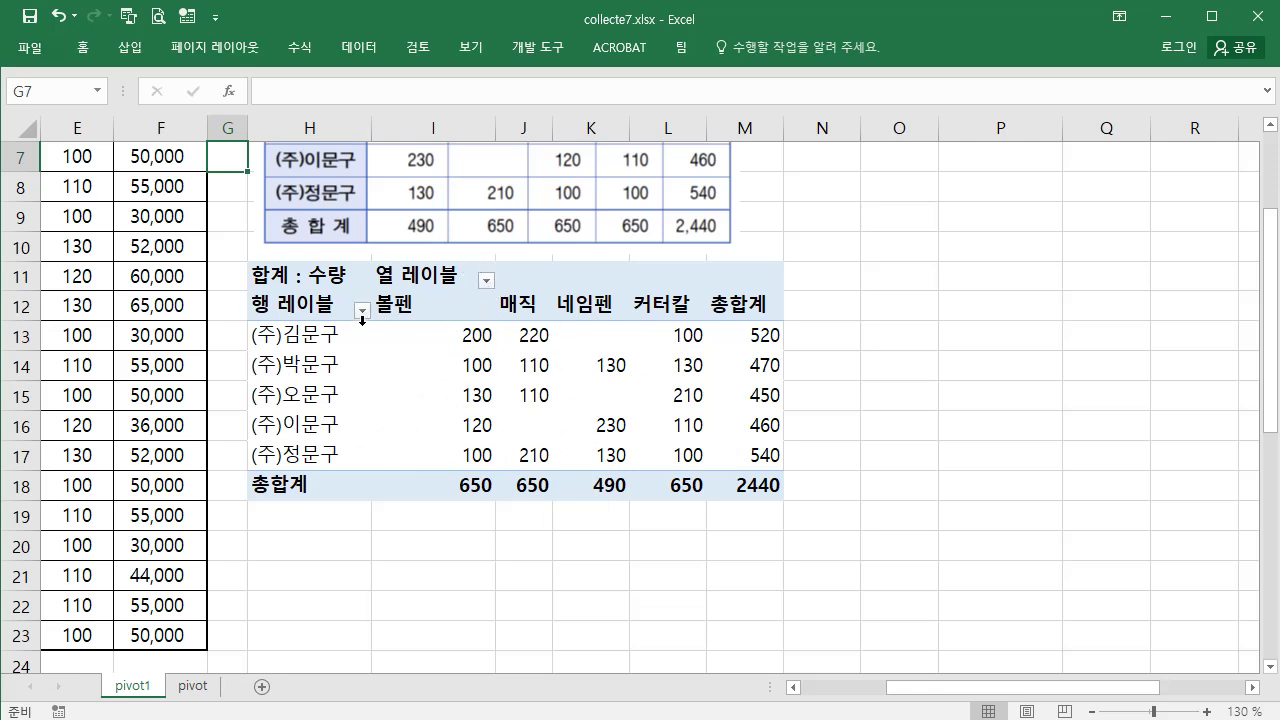
Filter the pivot table's column labels to show only 볼펜.
mouse_move(482, 338)
click(486, 283)
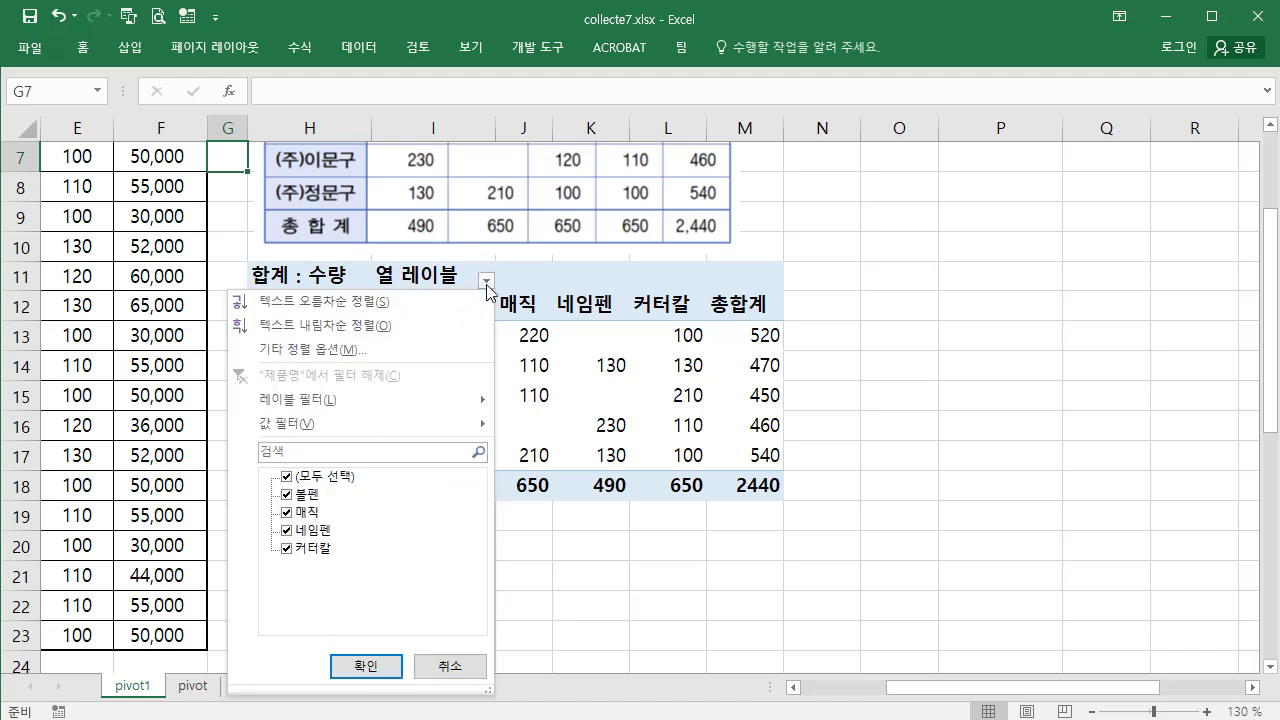
click(287, 479)
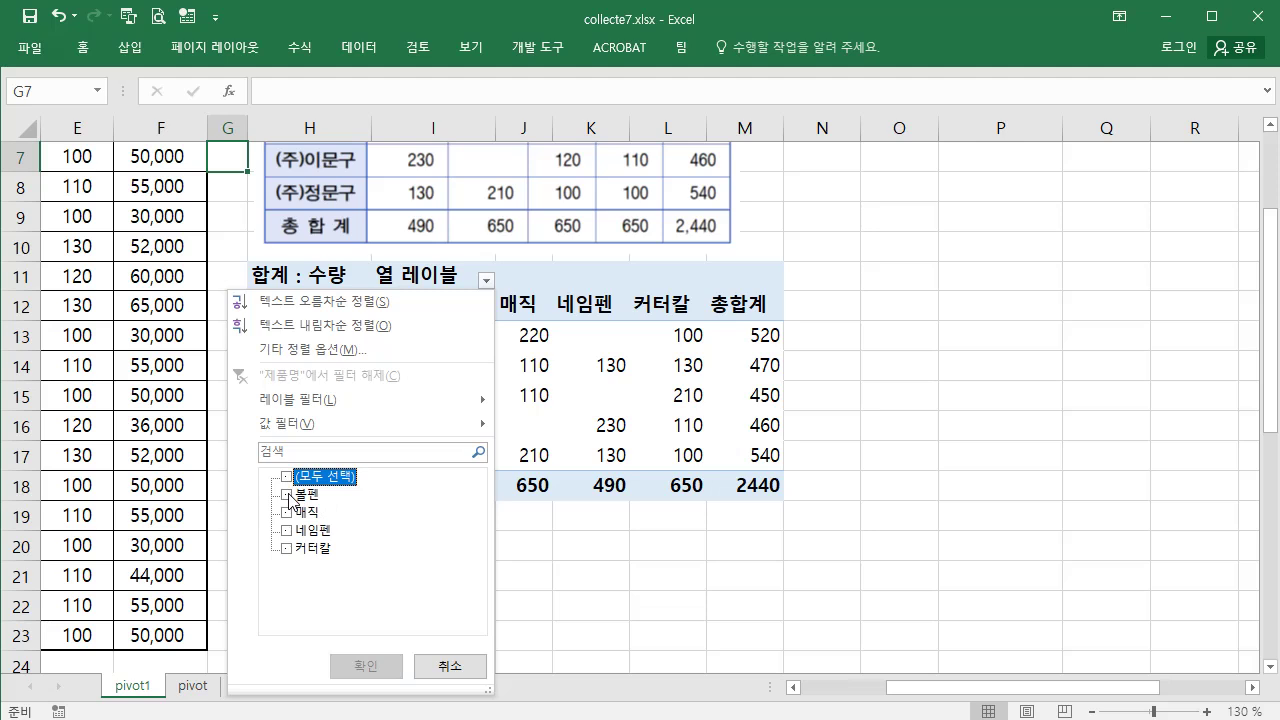
click(287, 494)
click(364, 666)
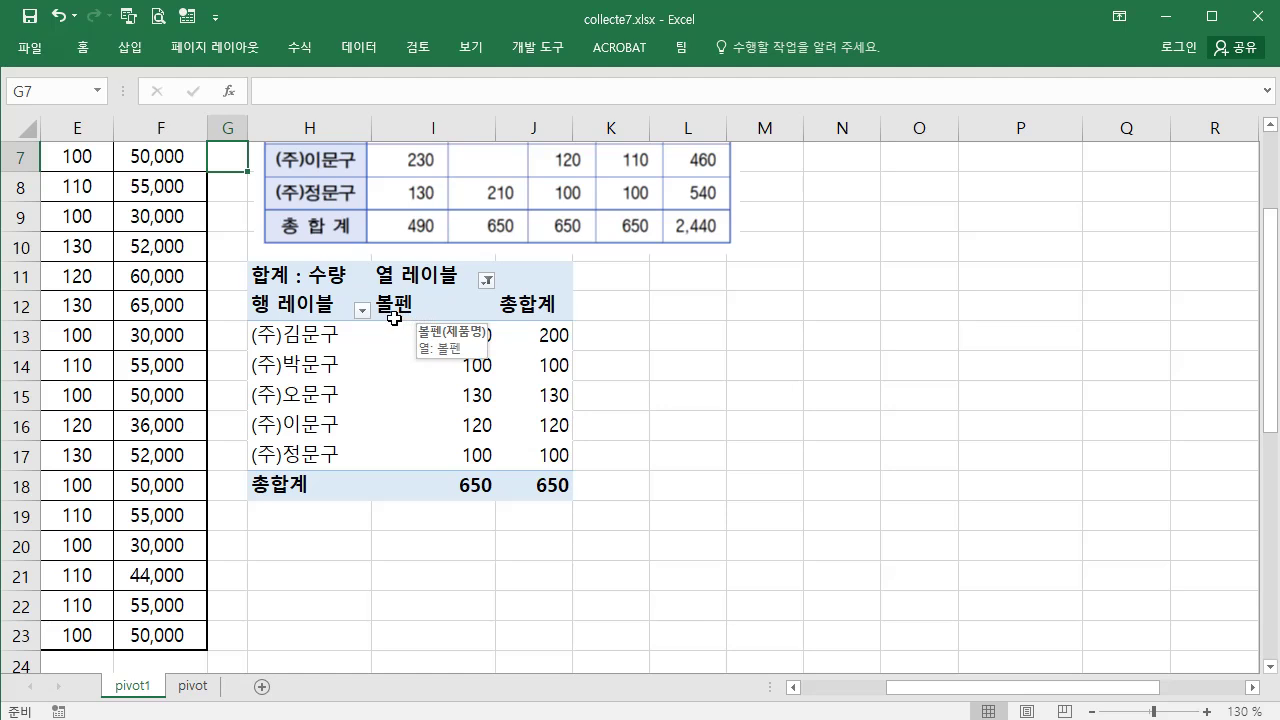
Reselect all products in the column label filter to show every product column again.
click(486, 281)
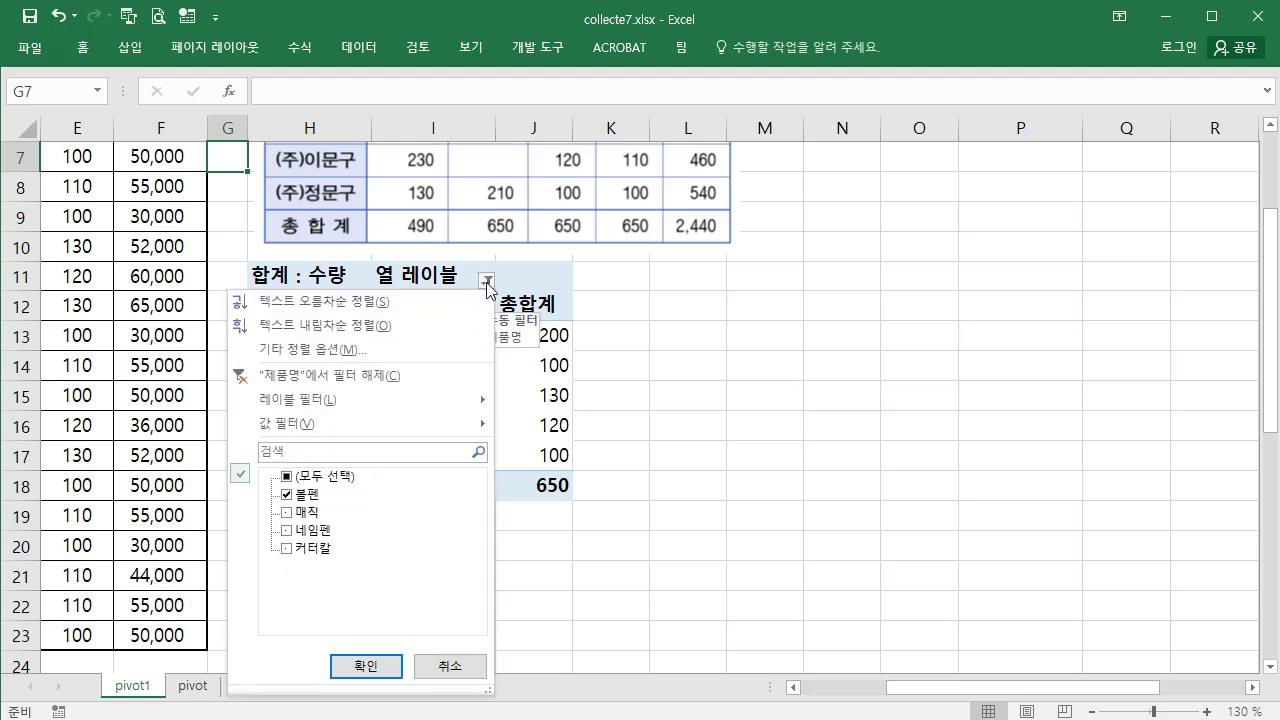
click(287, 477)
click(364, 664)
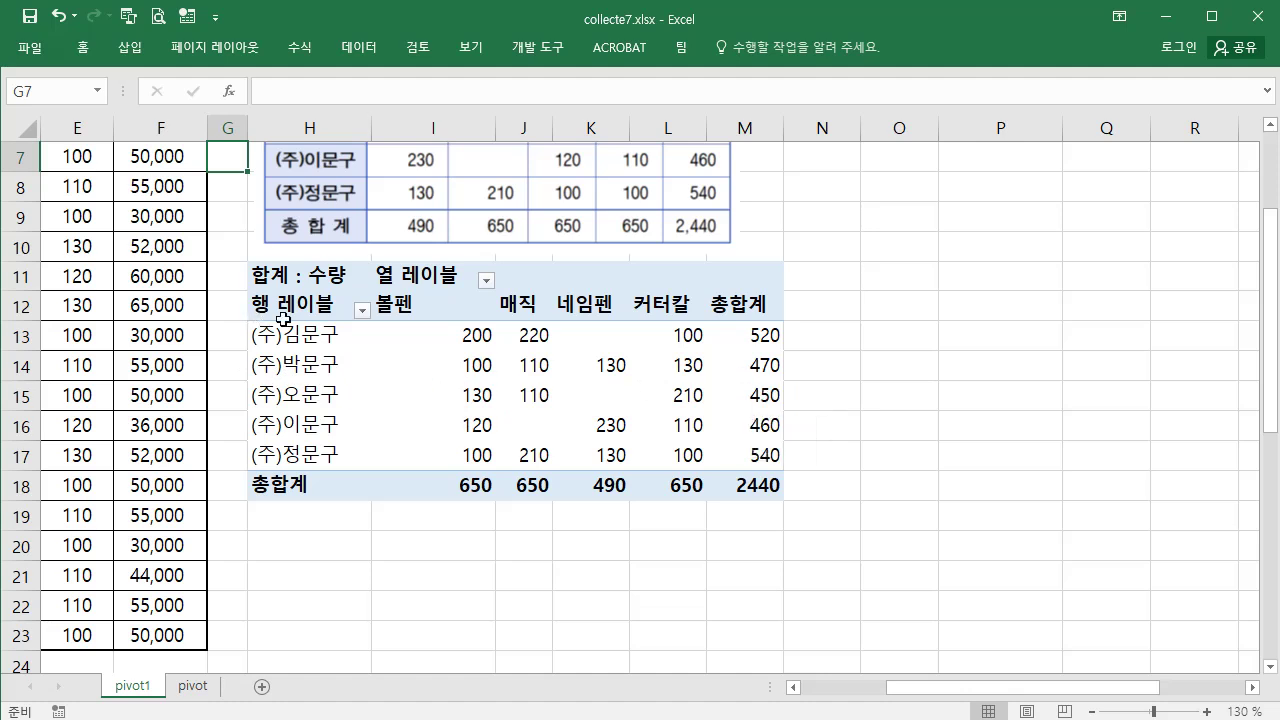
Filter the pivot table's row labels to show only (주)박문구.
click(362, 311)
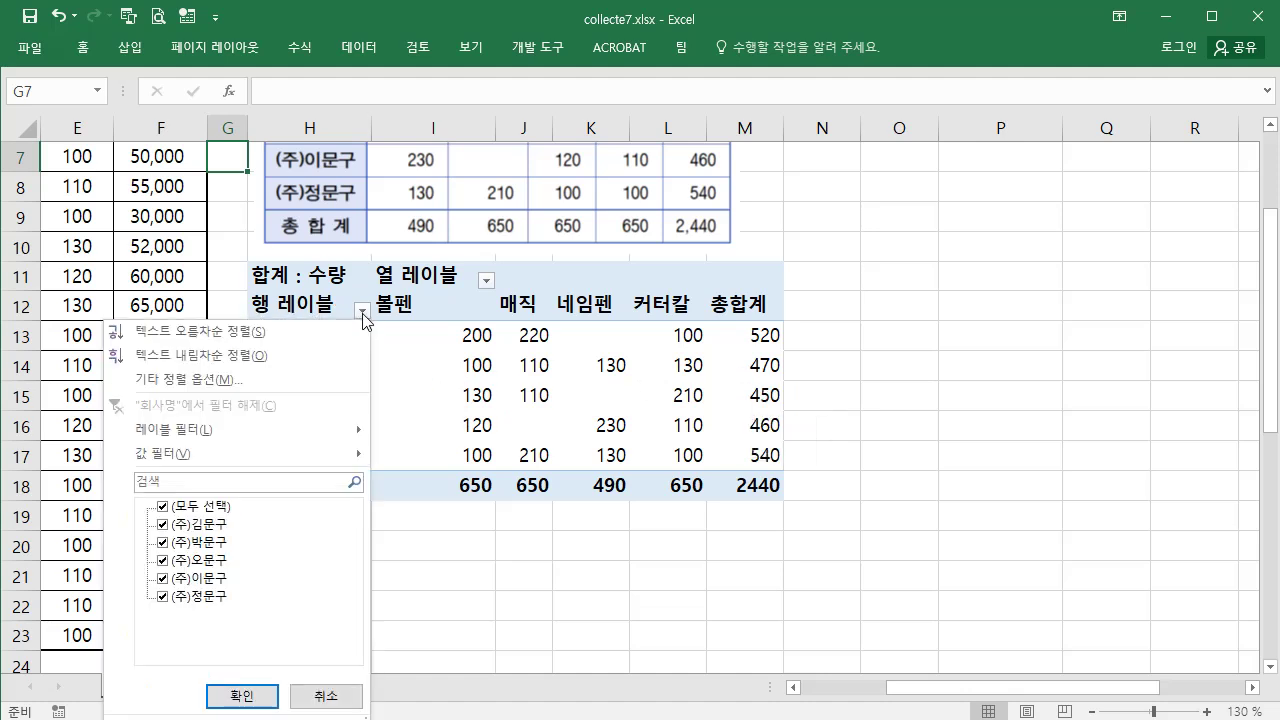
click(163, 507)
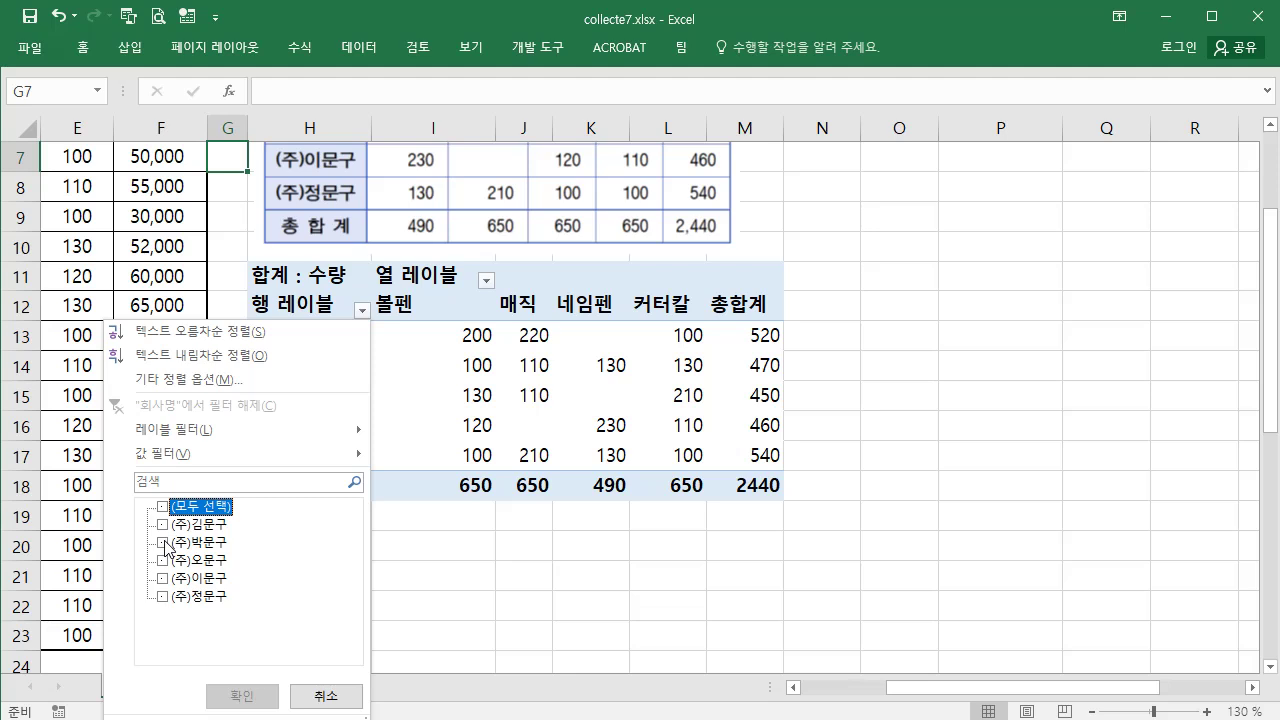
click(164, 542)
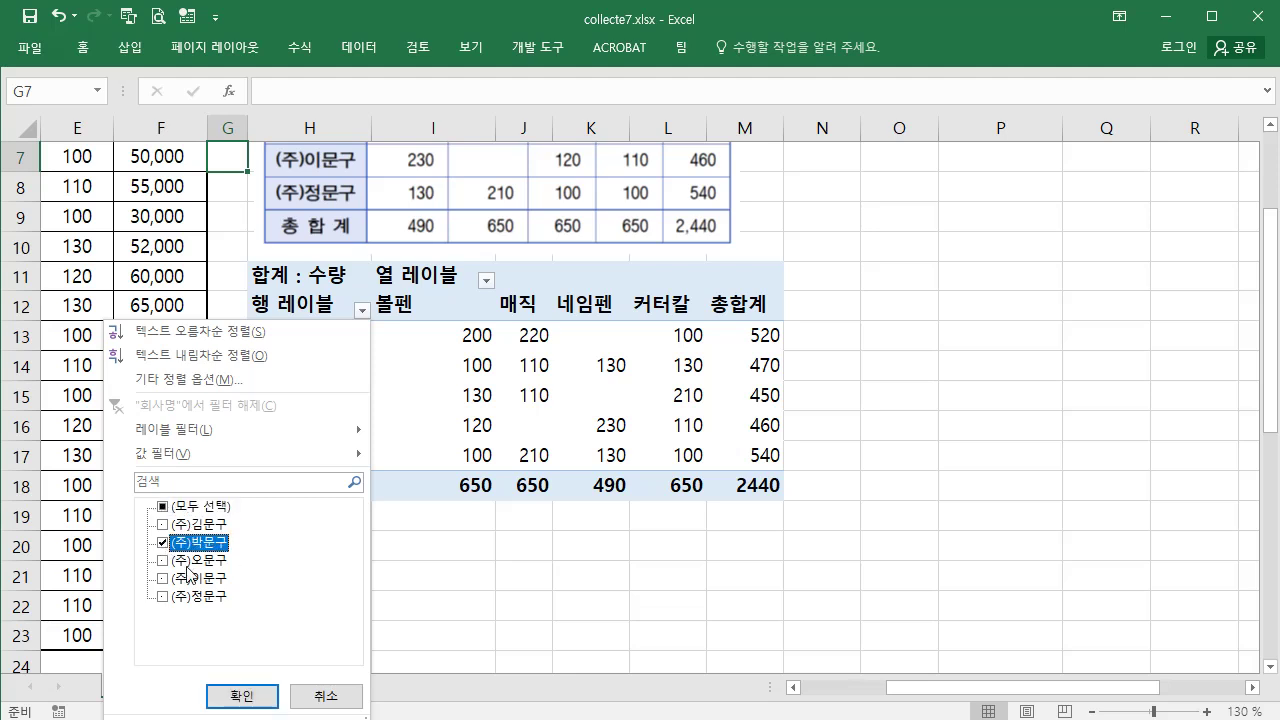
click(242, 696)
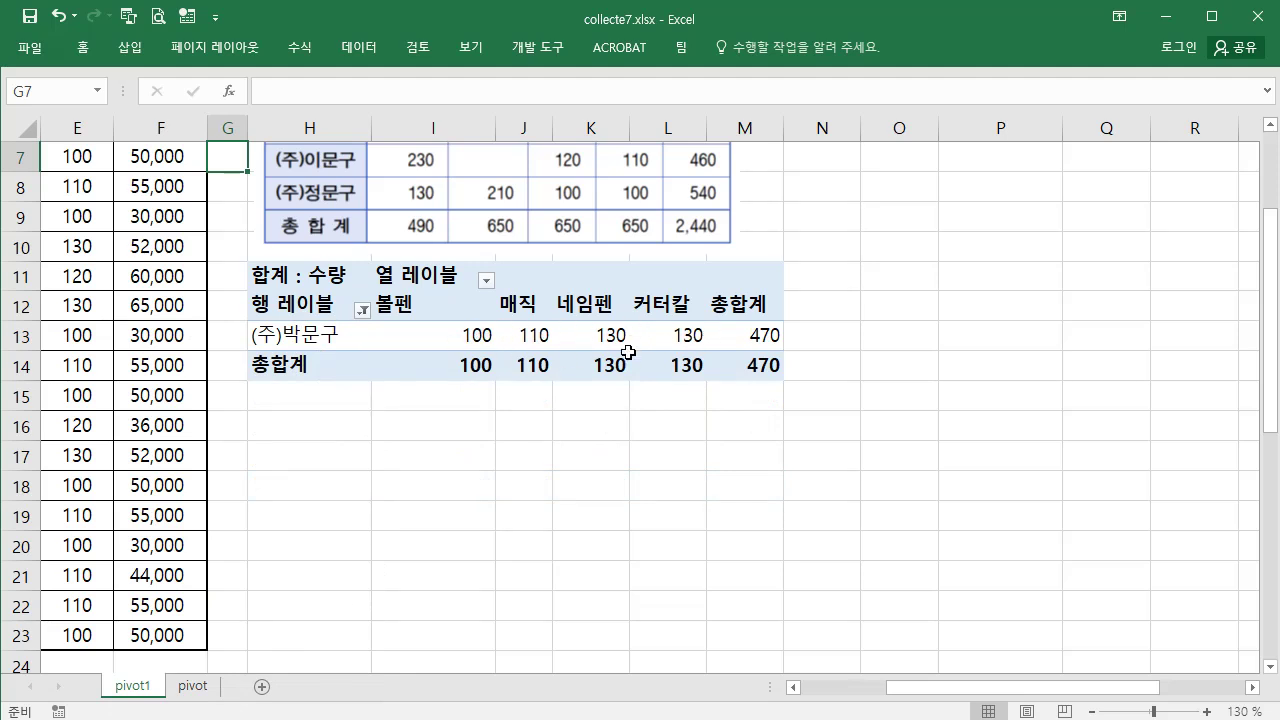
Reselect all companies in the row label filter to show every company row again.
click(362, 310)
click(163, 508)
click(236, 695)
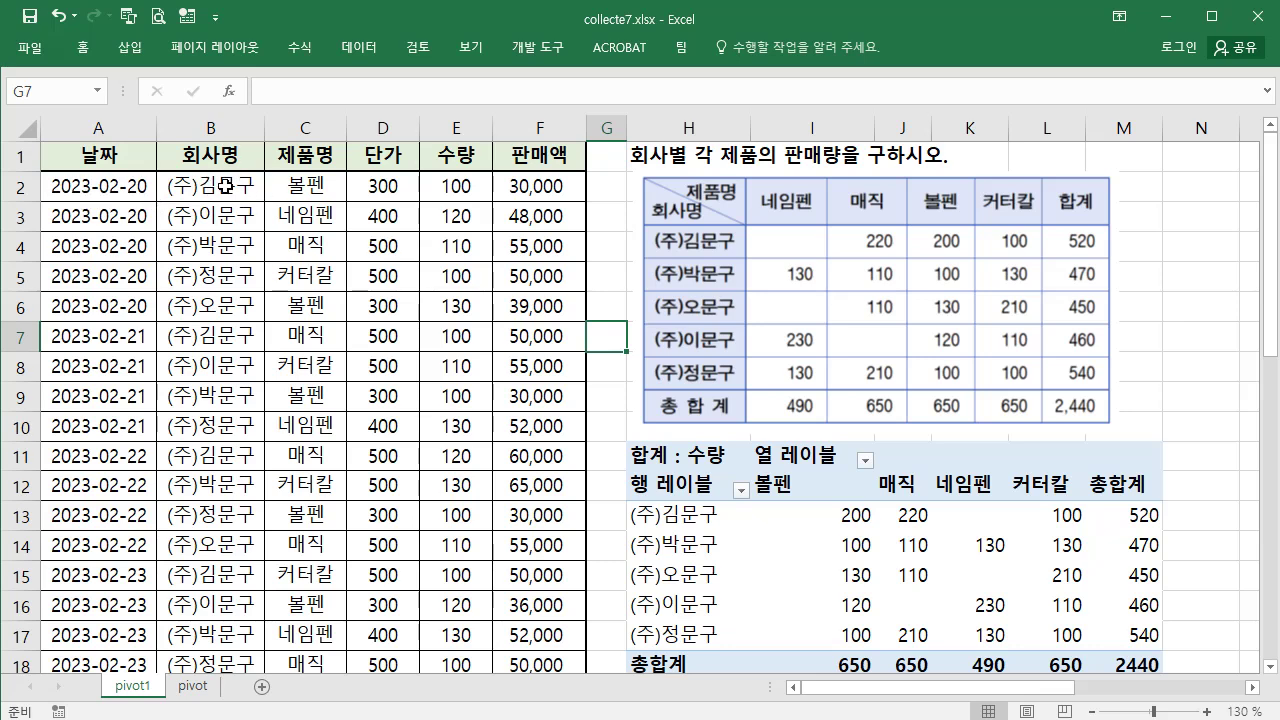
Set the 수량 of the first source record, (주)김문구's 볼펜 in cell E2, to 200.
click(460, 187)
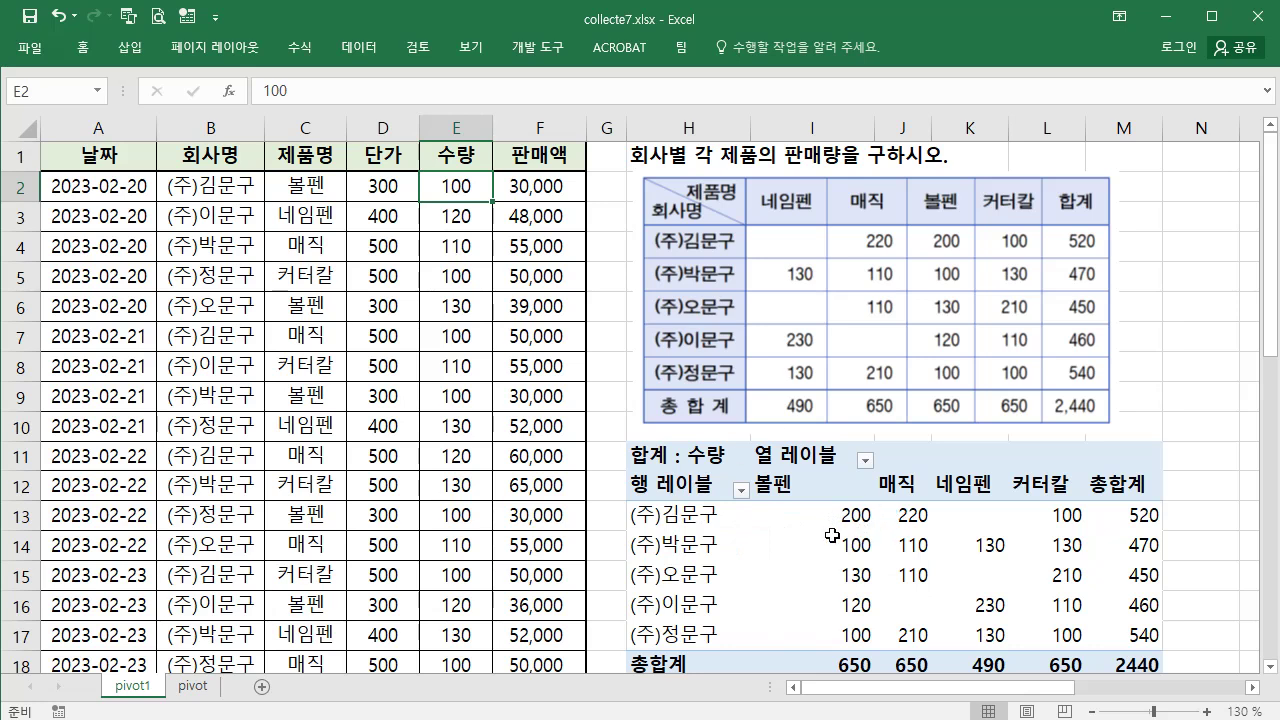
mouse_move(850, 518)
text(200)
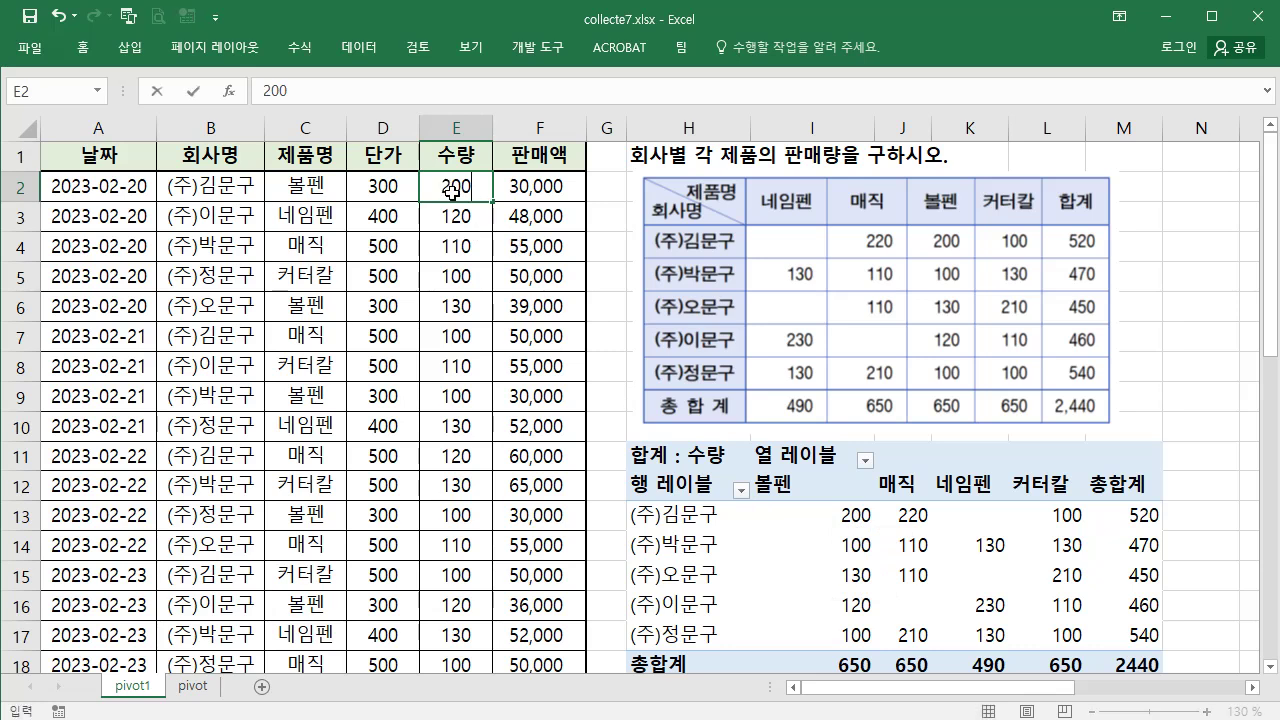
key(Return)
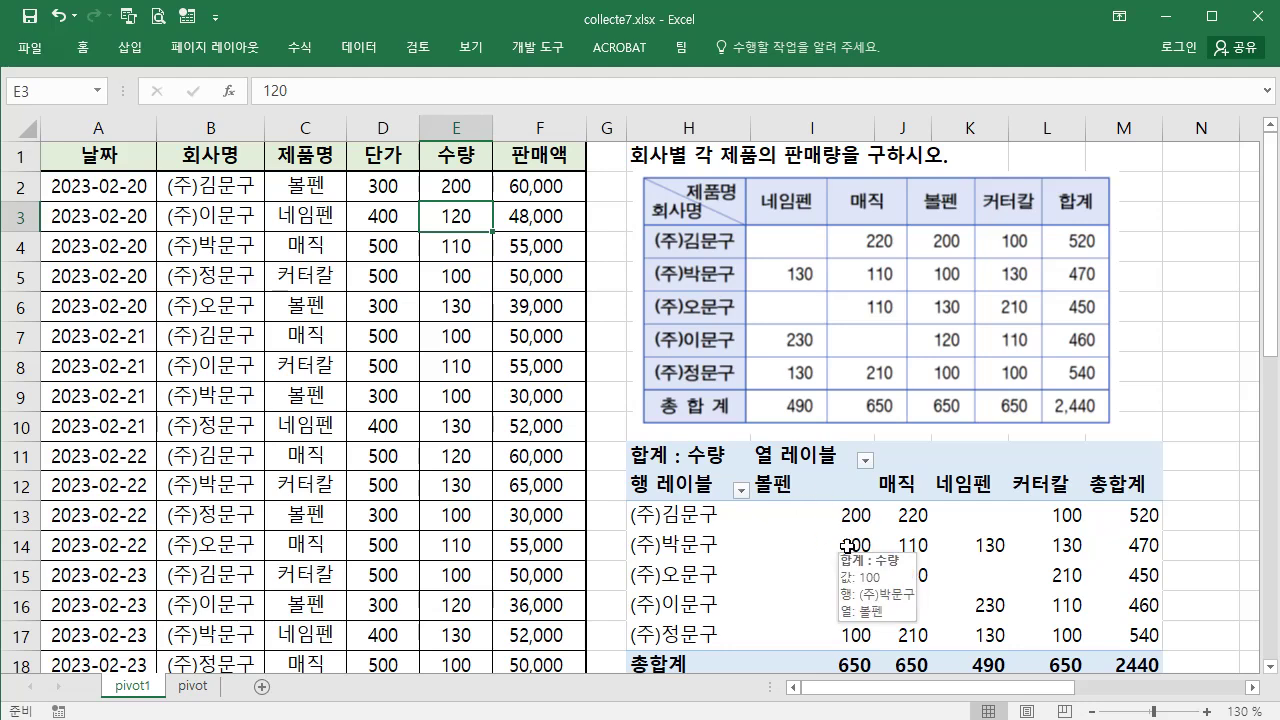
Refresh the pivot table from its changed source data and close its field list.
right_click(836, 514)
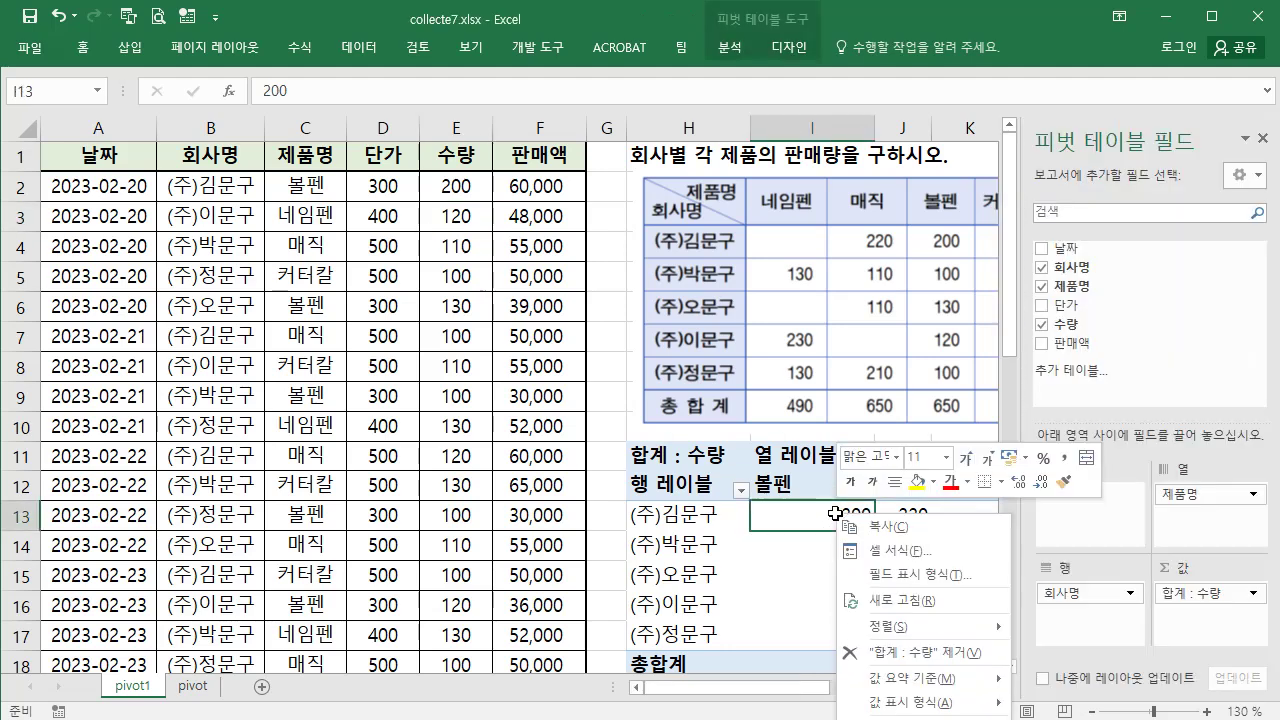
click(904, 599)
mouse_move(867, 538)
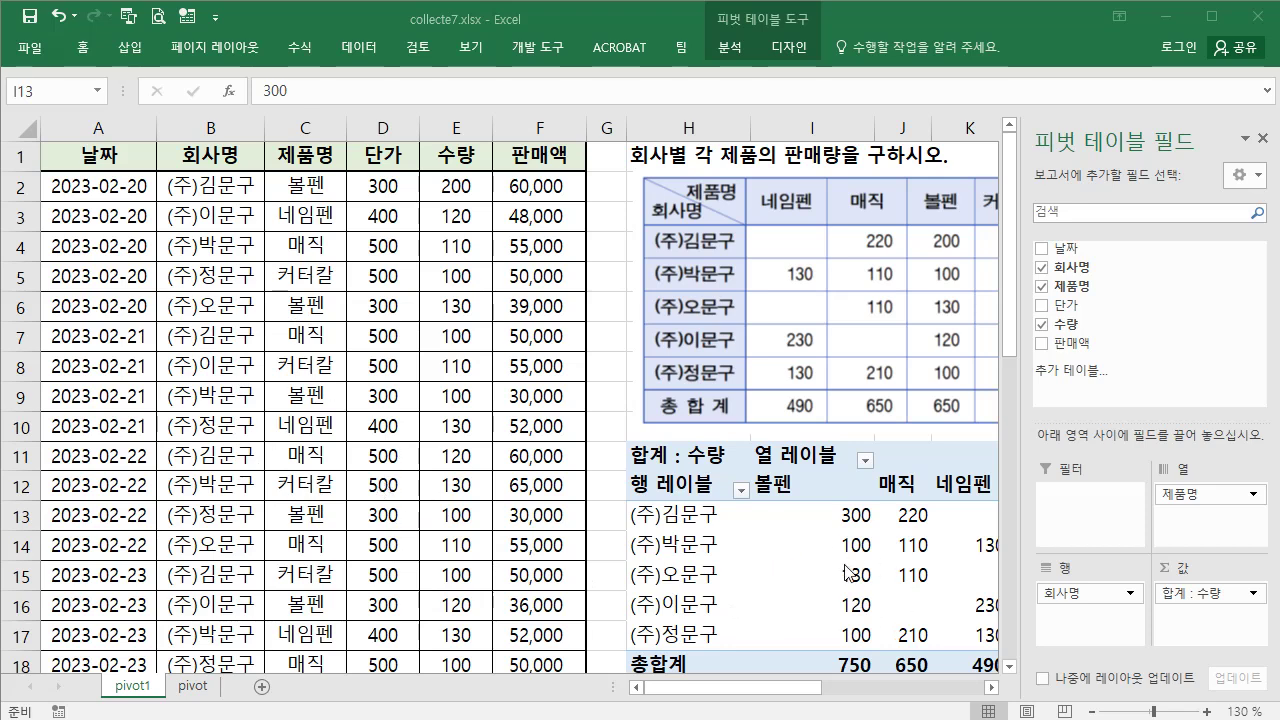
click(785, 522)
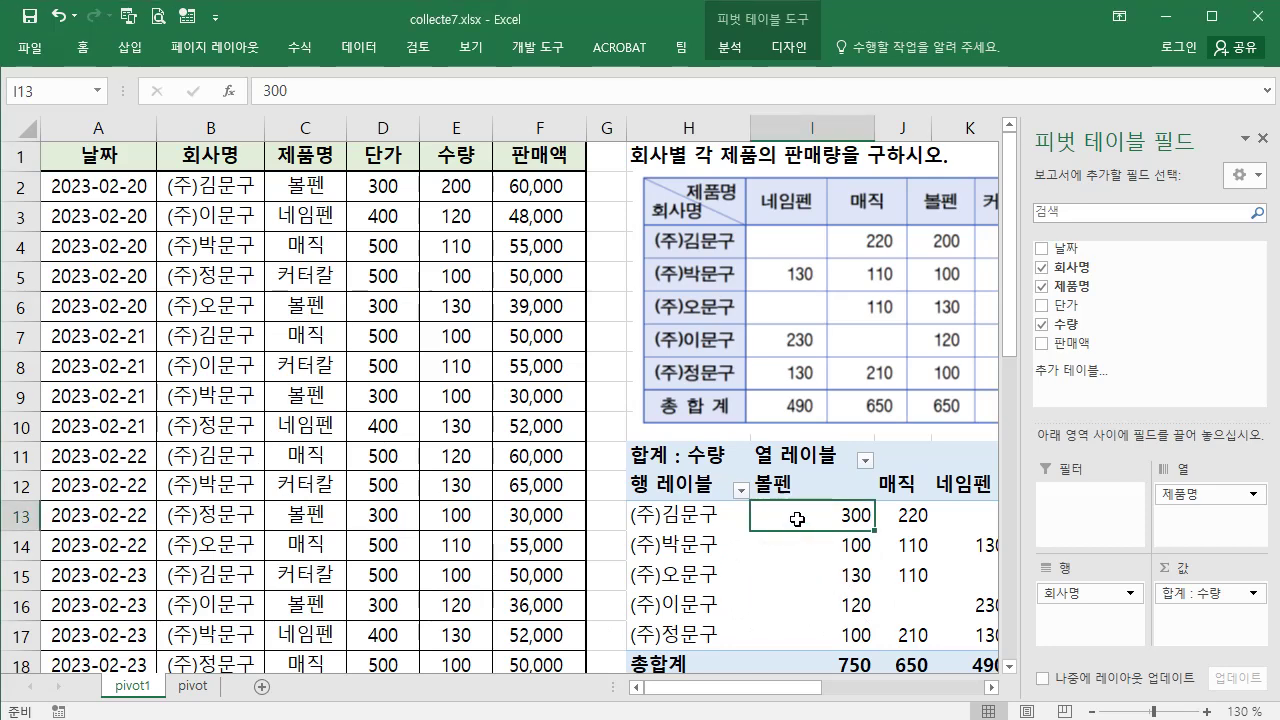
right_click(798, 518)
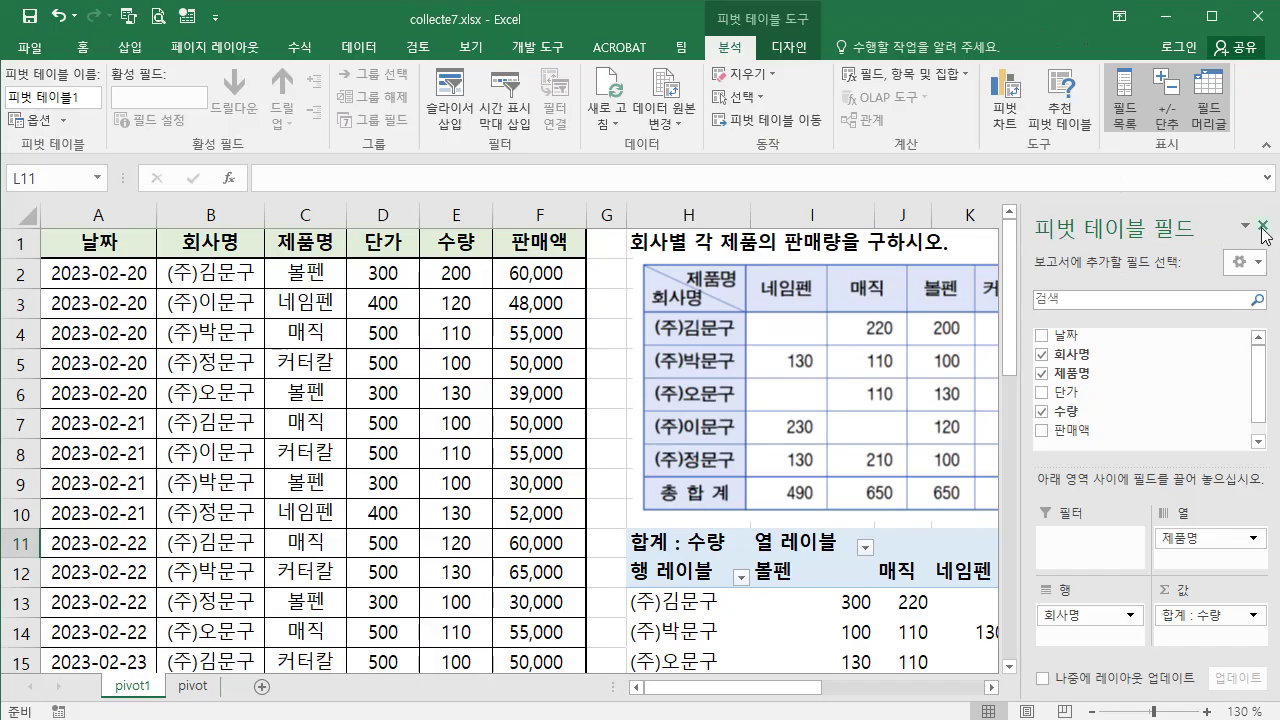
click(1263, 228)
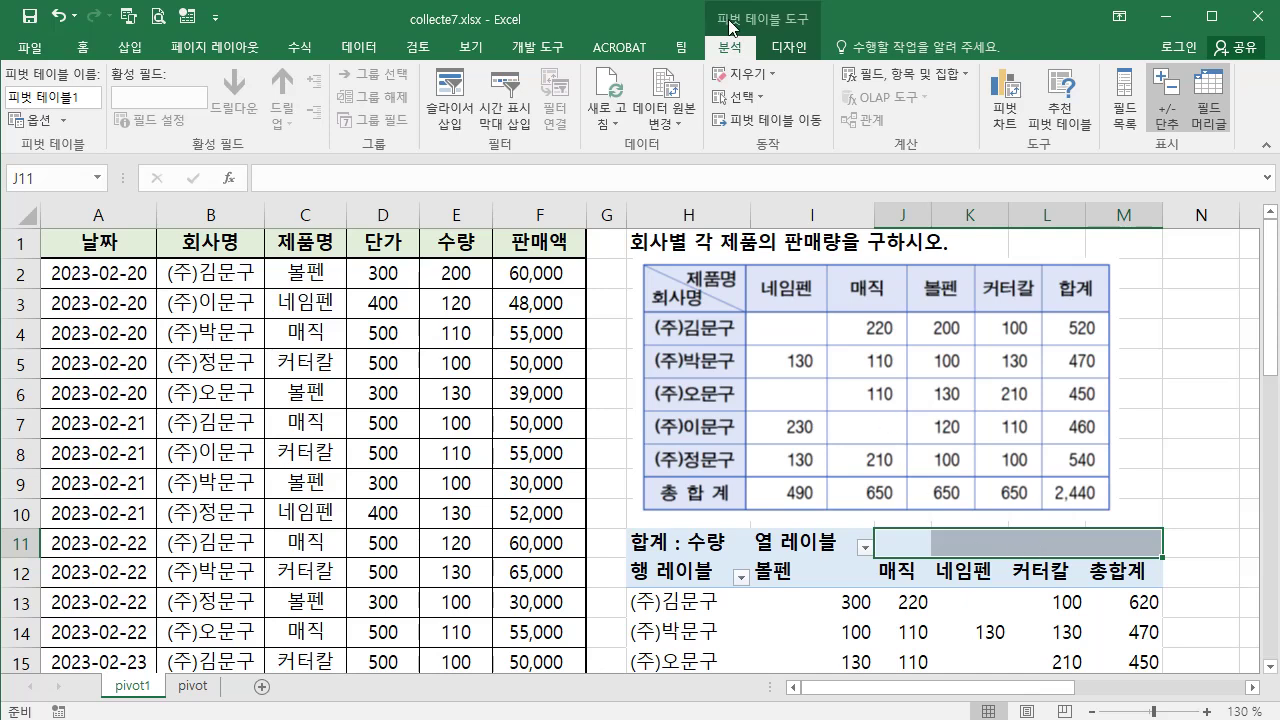
Try a light yellow pivot table style, and apply the blue style in the first row of the Medium (보통) group.
click(795, 56)
click(665, 118)
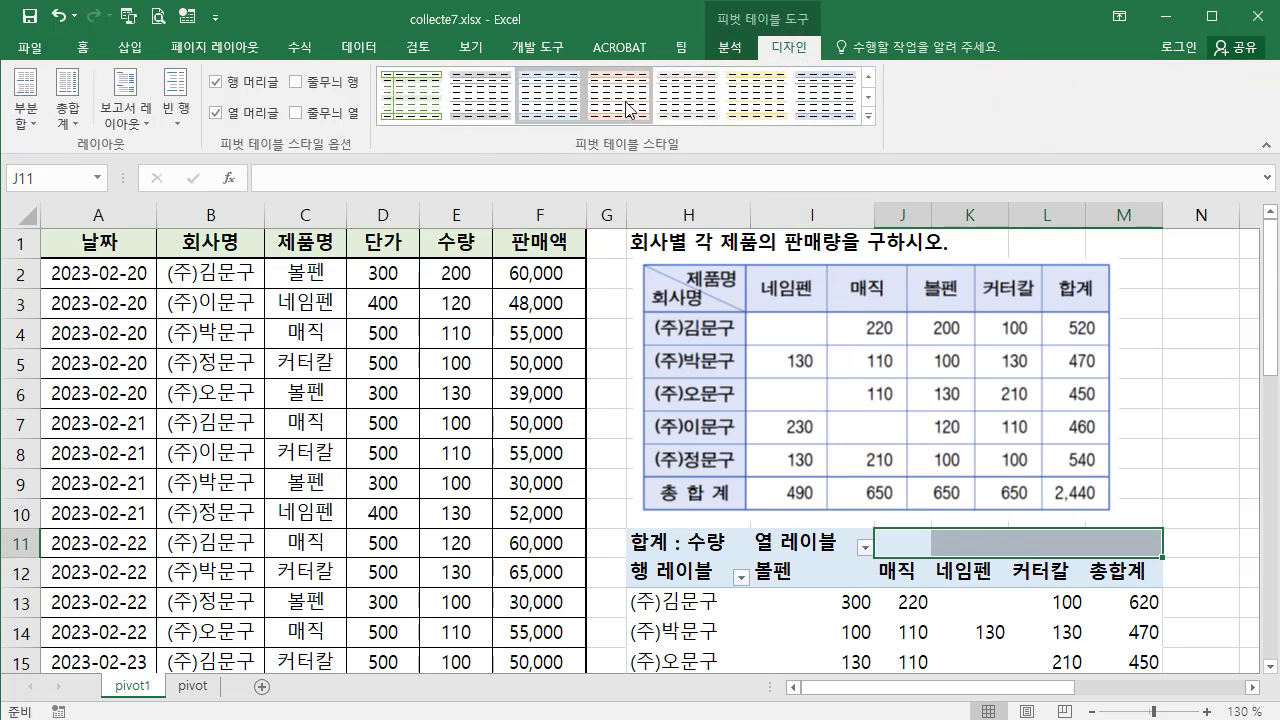
click(741, 113)
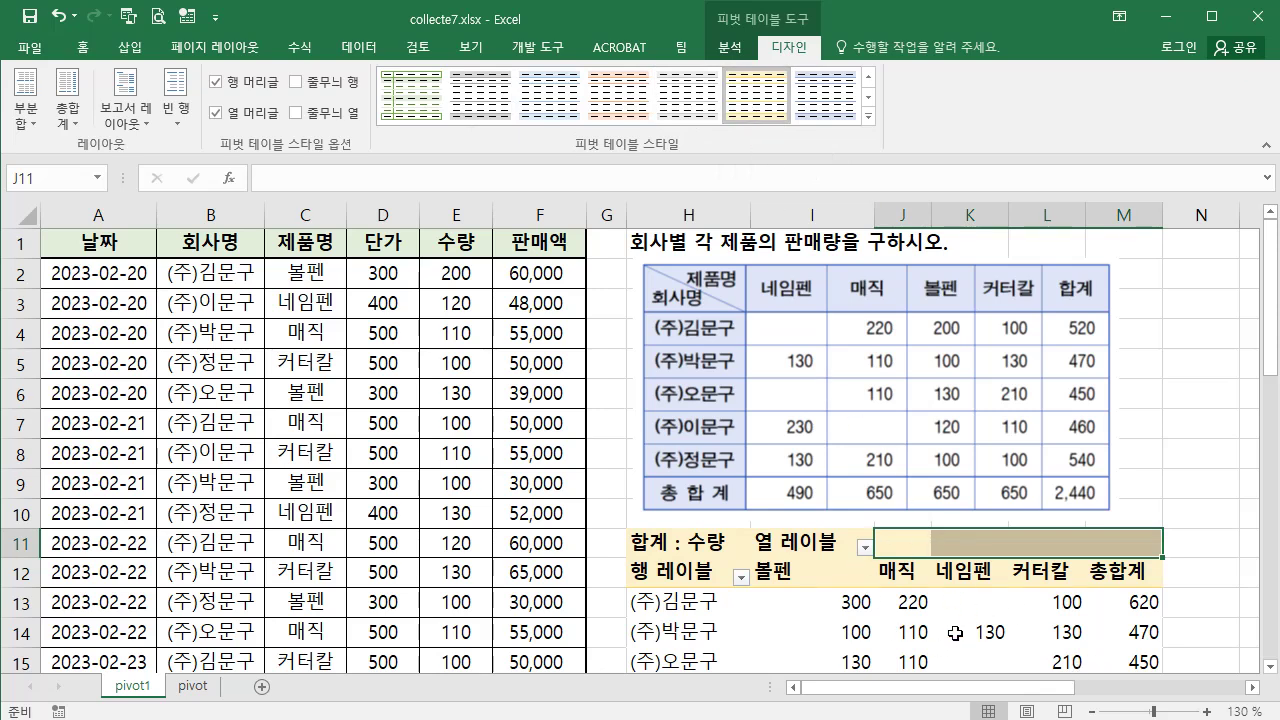
click(868, 119)
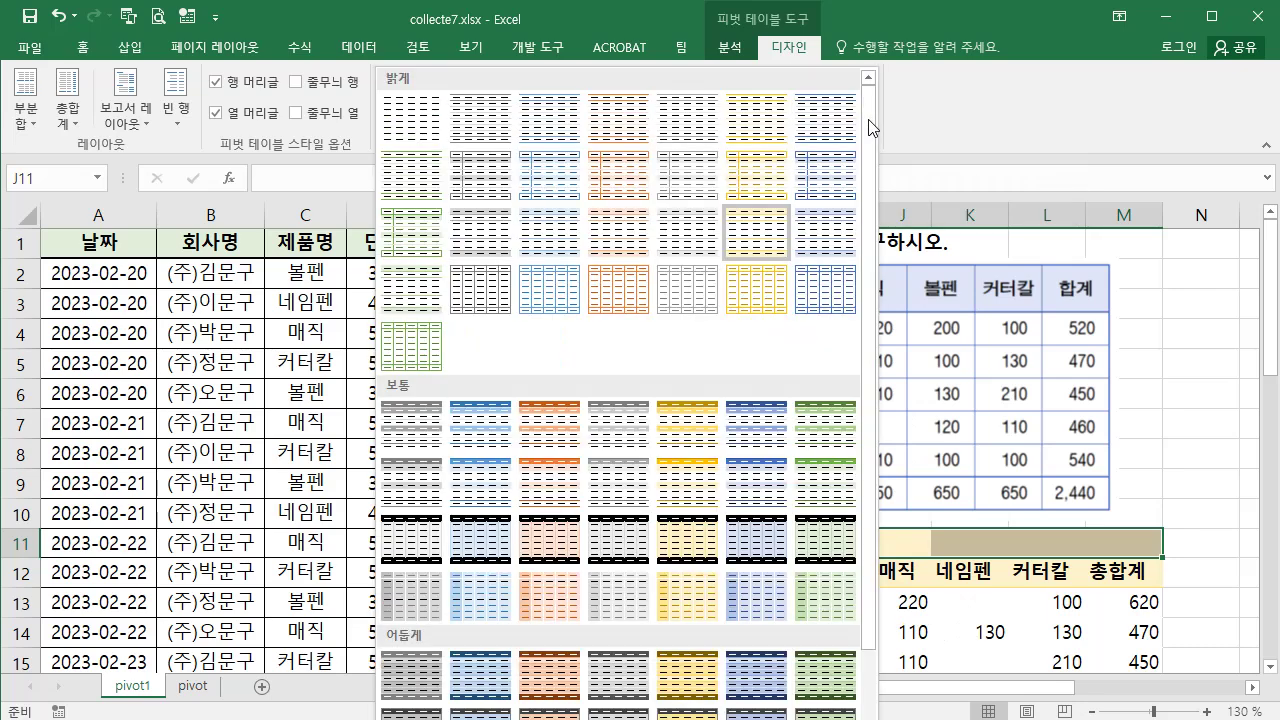
click(757, 437)
drag(1268, 340, 1265, 426)
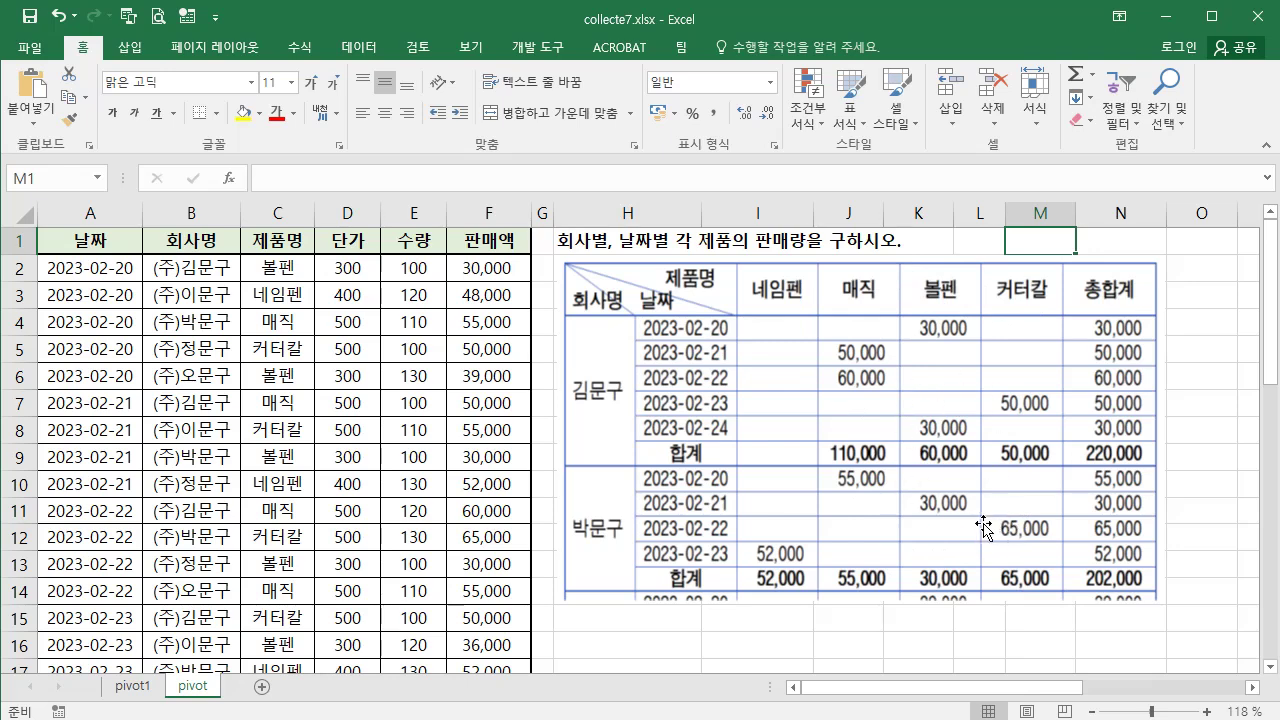
On the pivot sheet, move the sample picture over the source data and insert a pivot table of $A$1:$F$23 at cell H2 of the existing worksheet.
drag(941, 435, 416, 460)
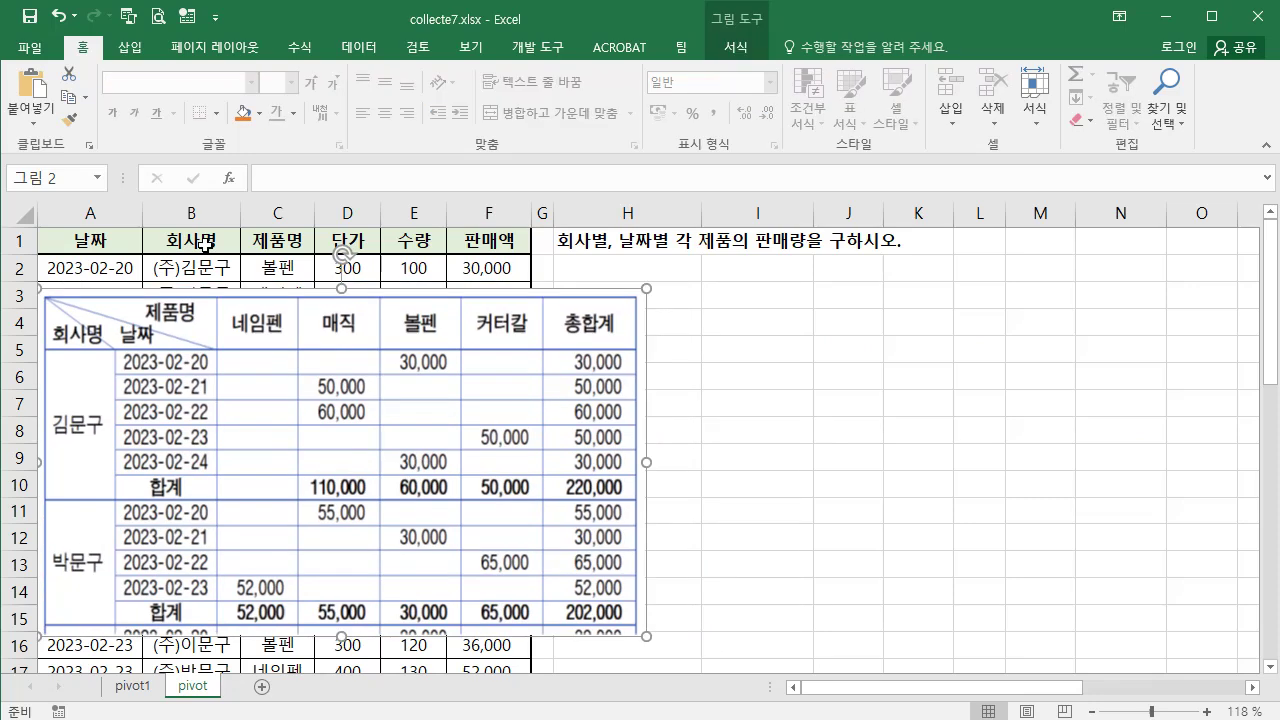
click(203, 244)
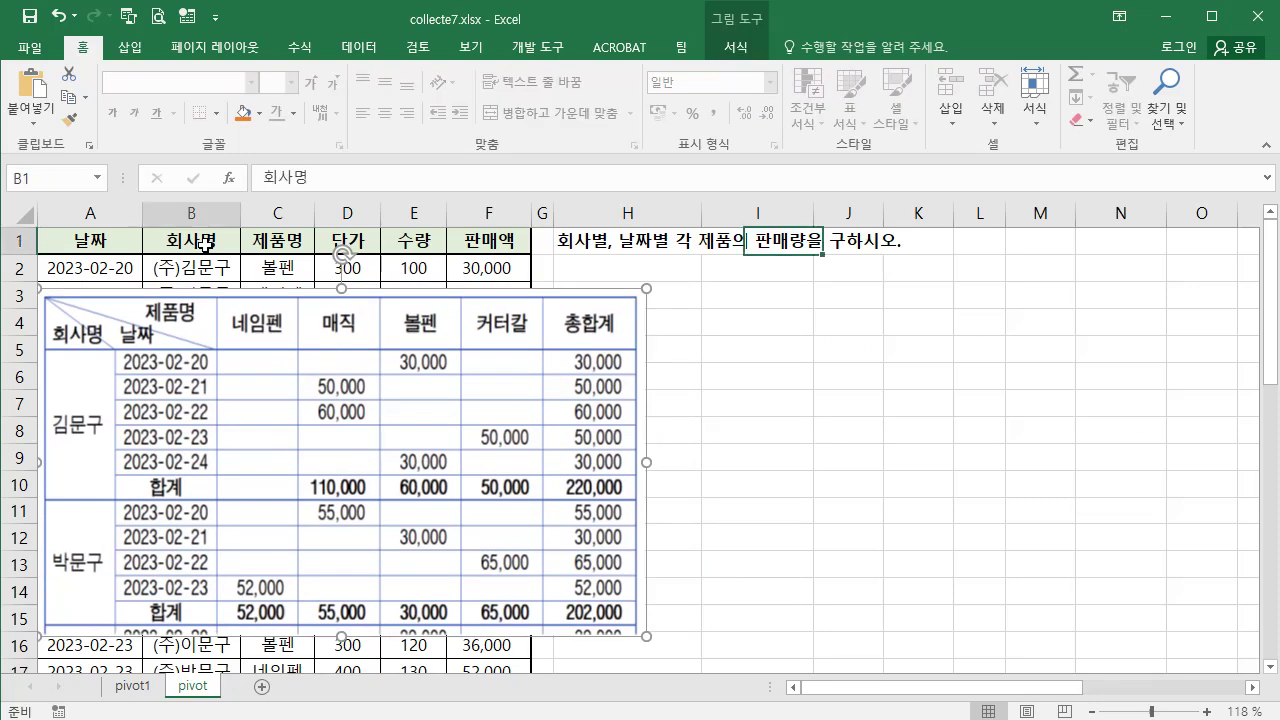
click(131, 49)
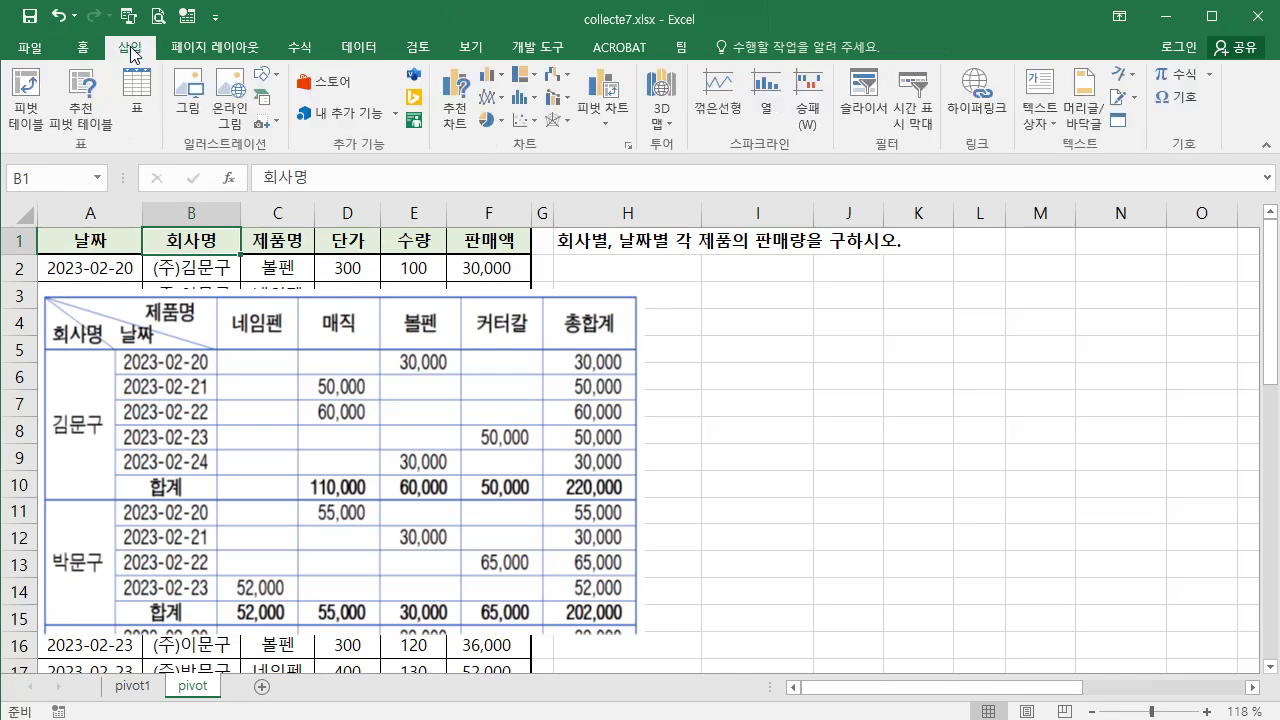
click(27, 103)
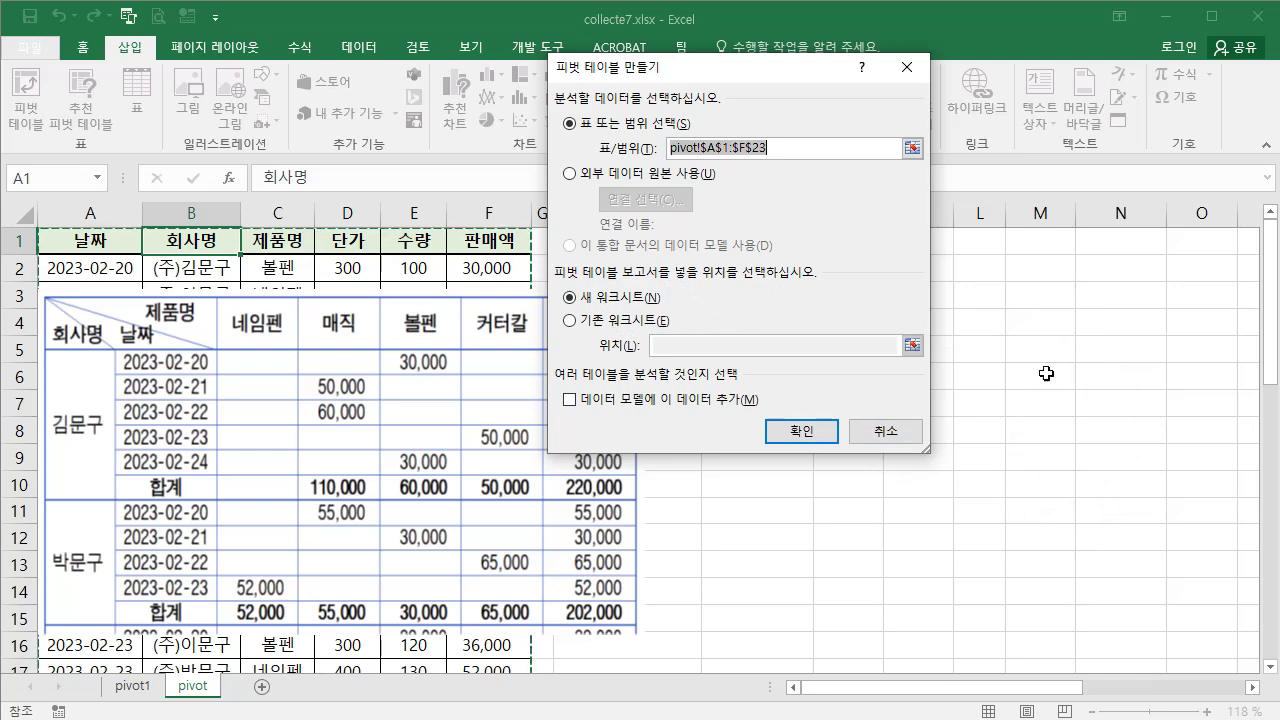
click(569, 321)
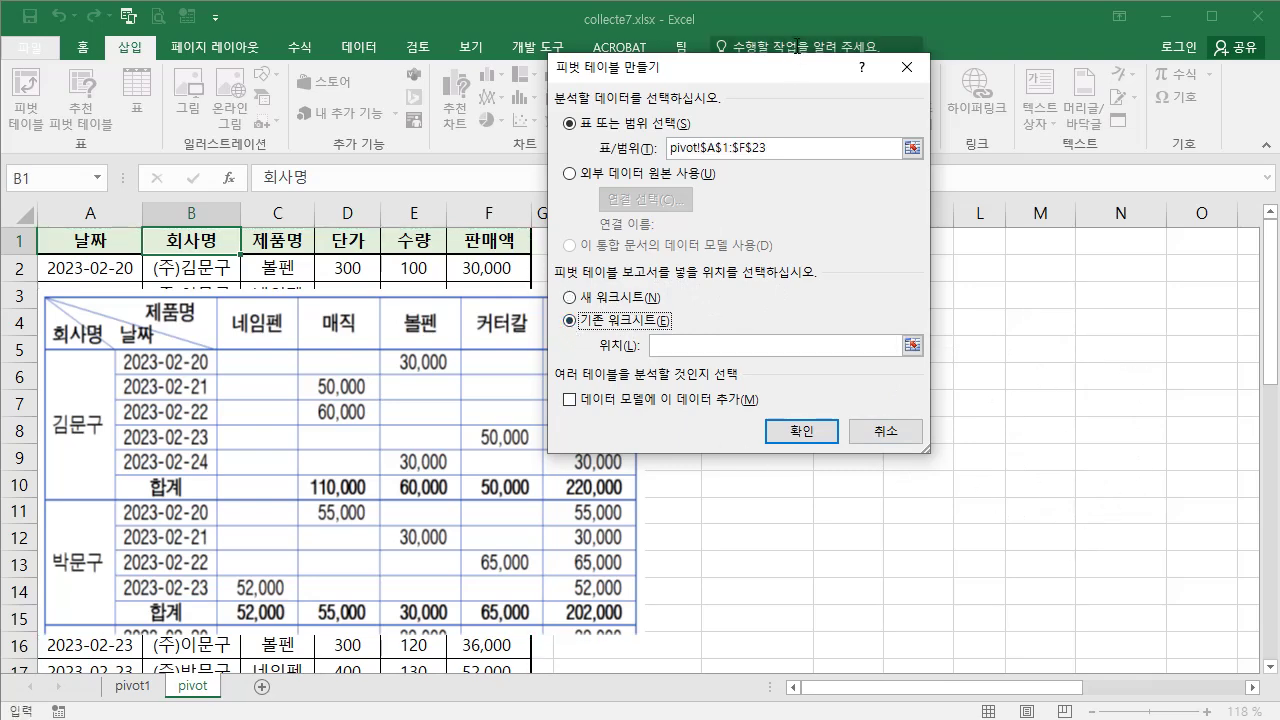
drag(784, 70, 426, 68)
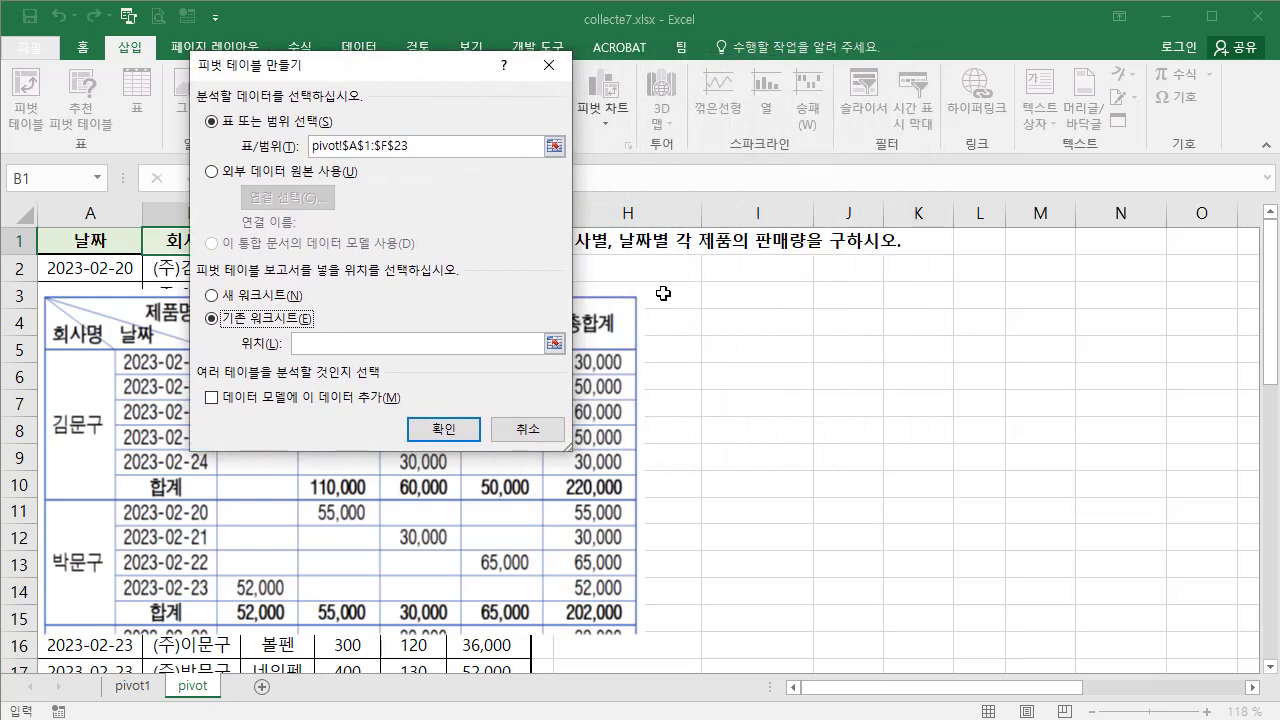
click(554, 343)
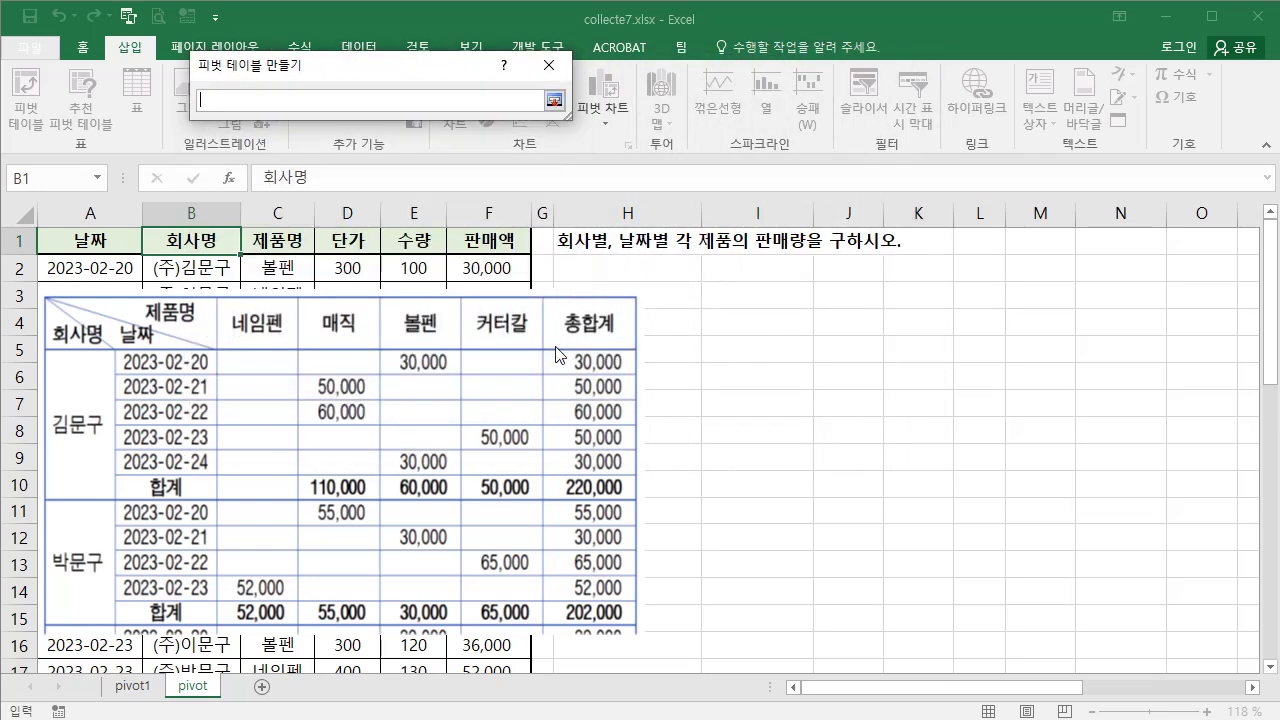
click(626, 268)
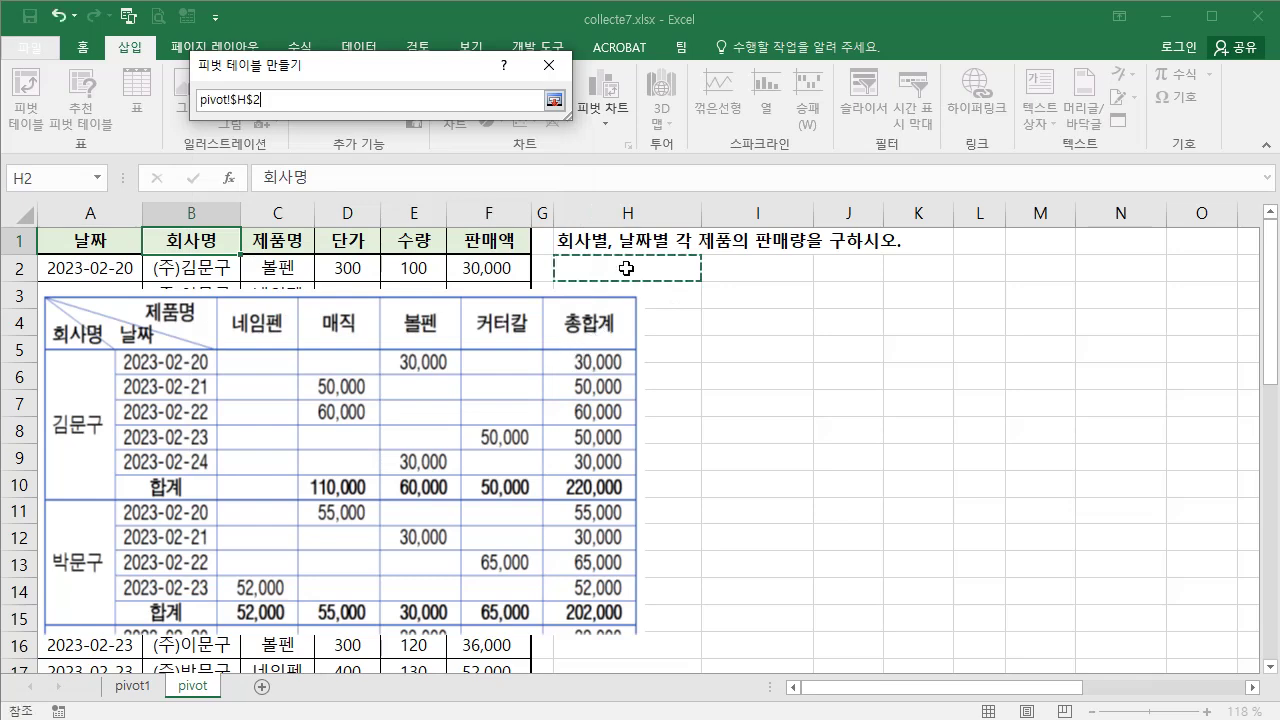
click(556, 102)
click(444, 432)
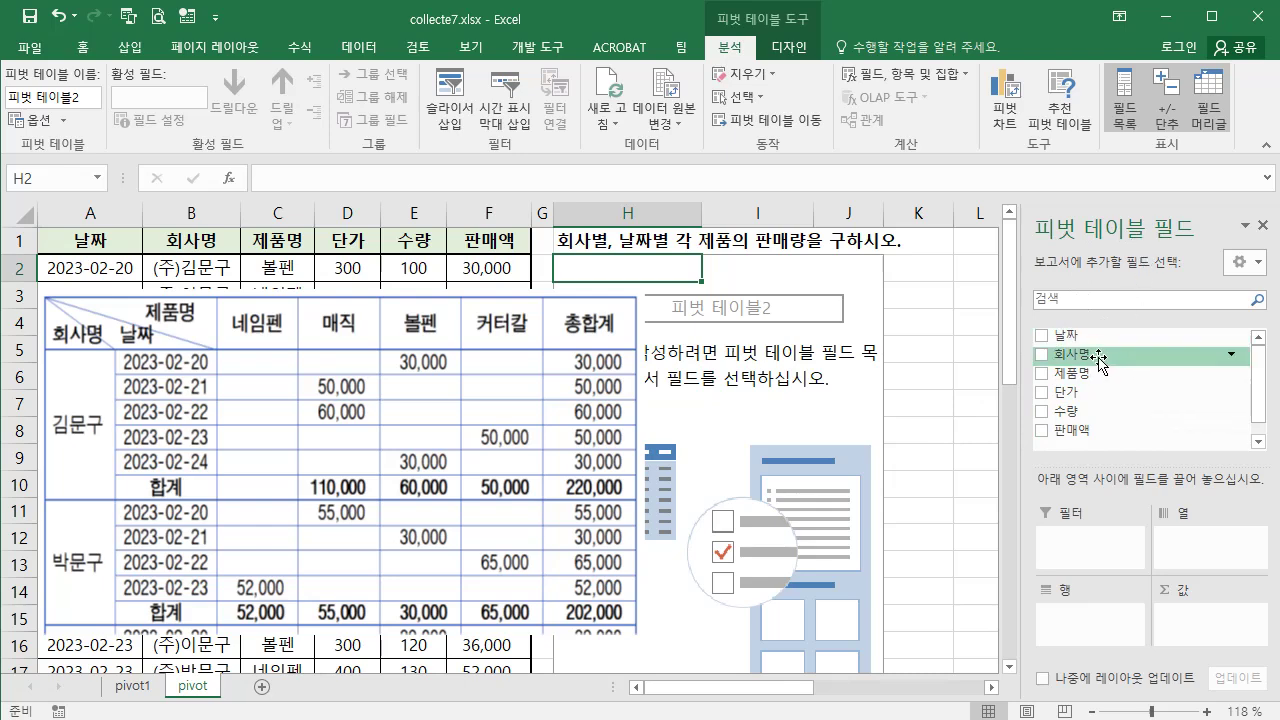
Place 회사명 and 날짜 in the rows, 제품명 in the columns and 수량 in the values, and close the field list.
drag(1098, 360, 1084, 652)
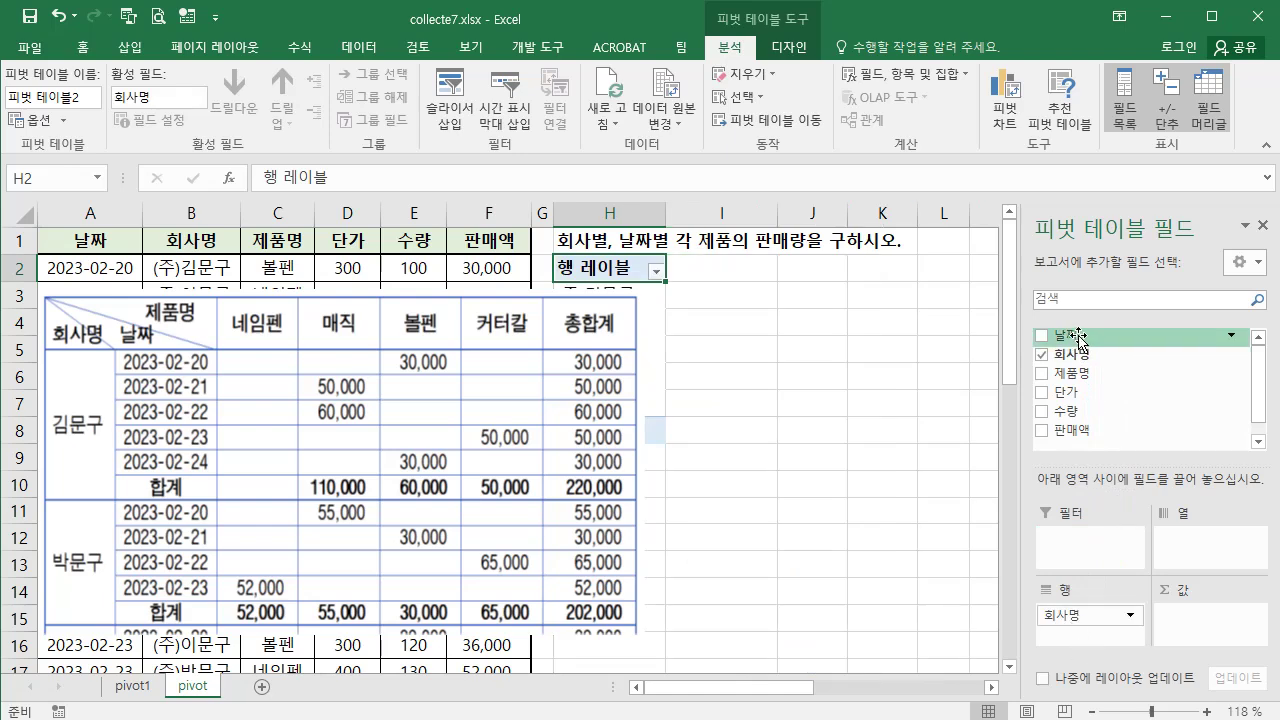
drag(1080, 340, 1092, 640)
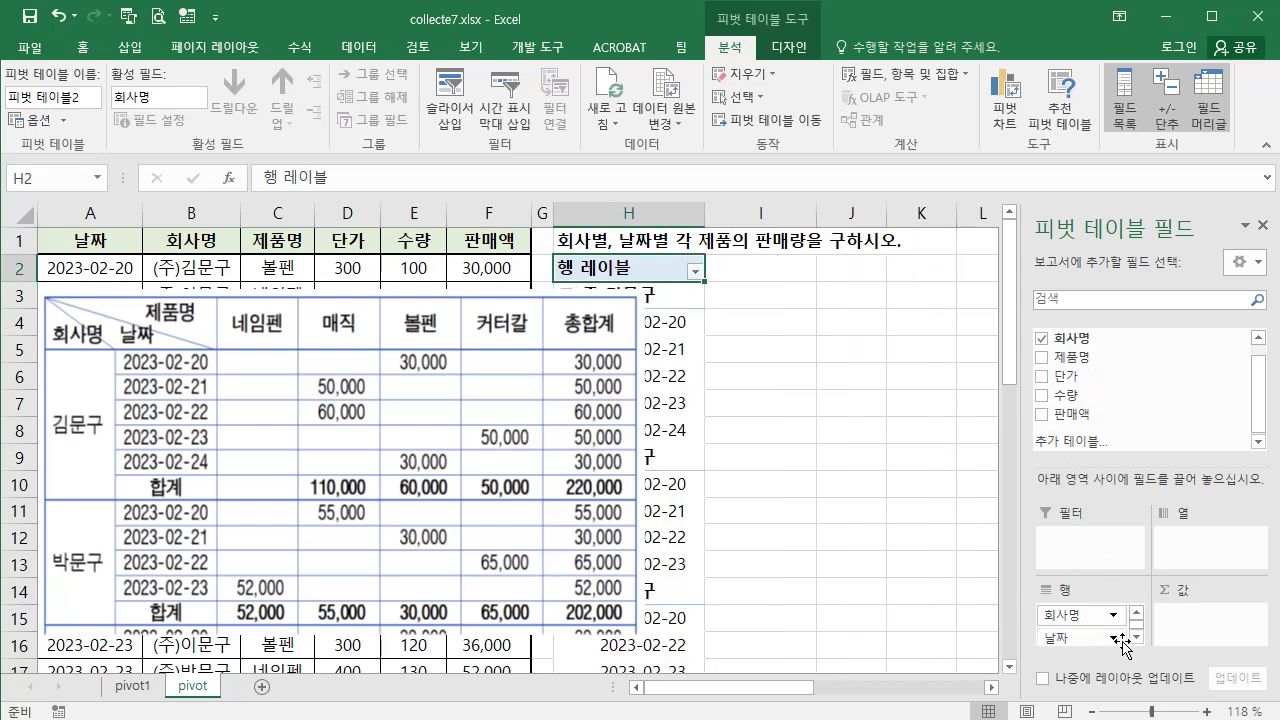
drag(1084, 358, 1198, 535)
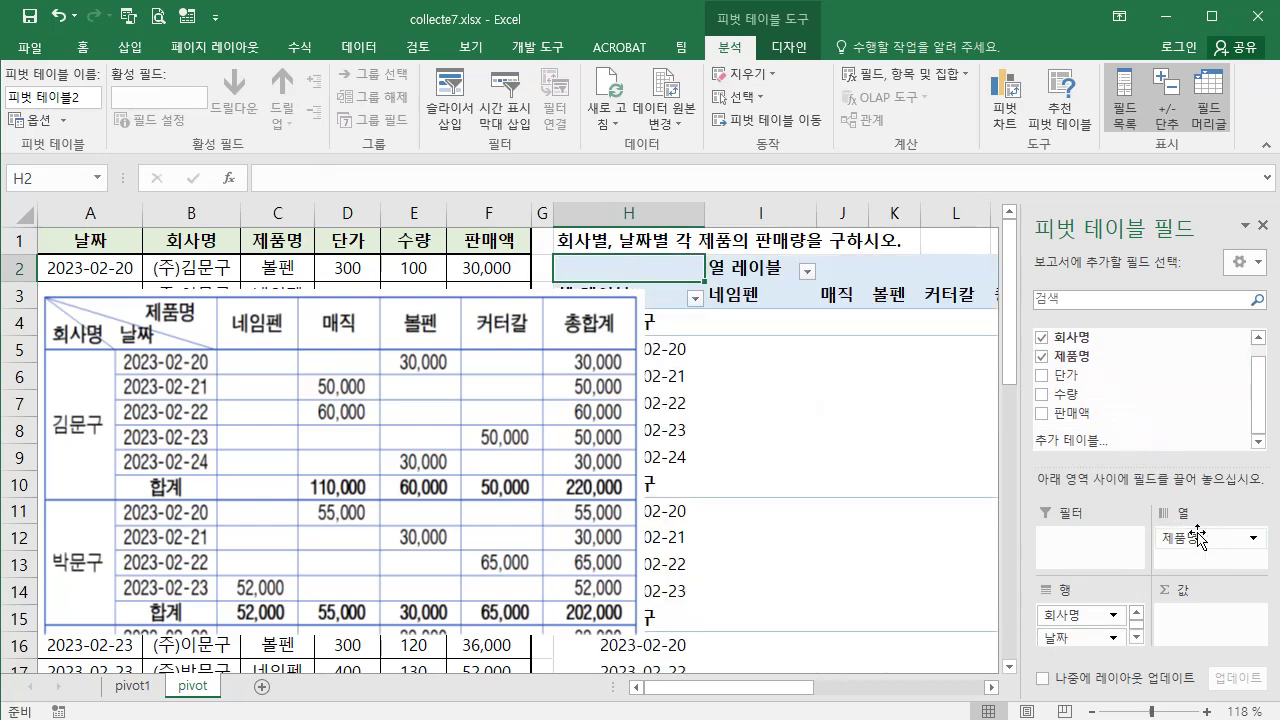
drag(1075, 394, 1199, 627)
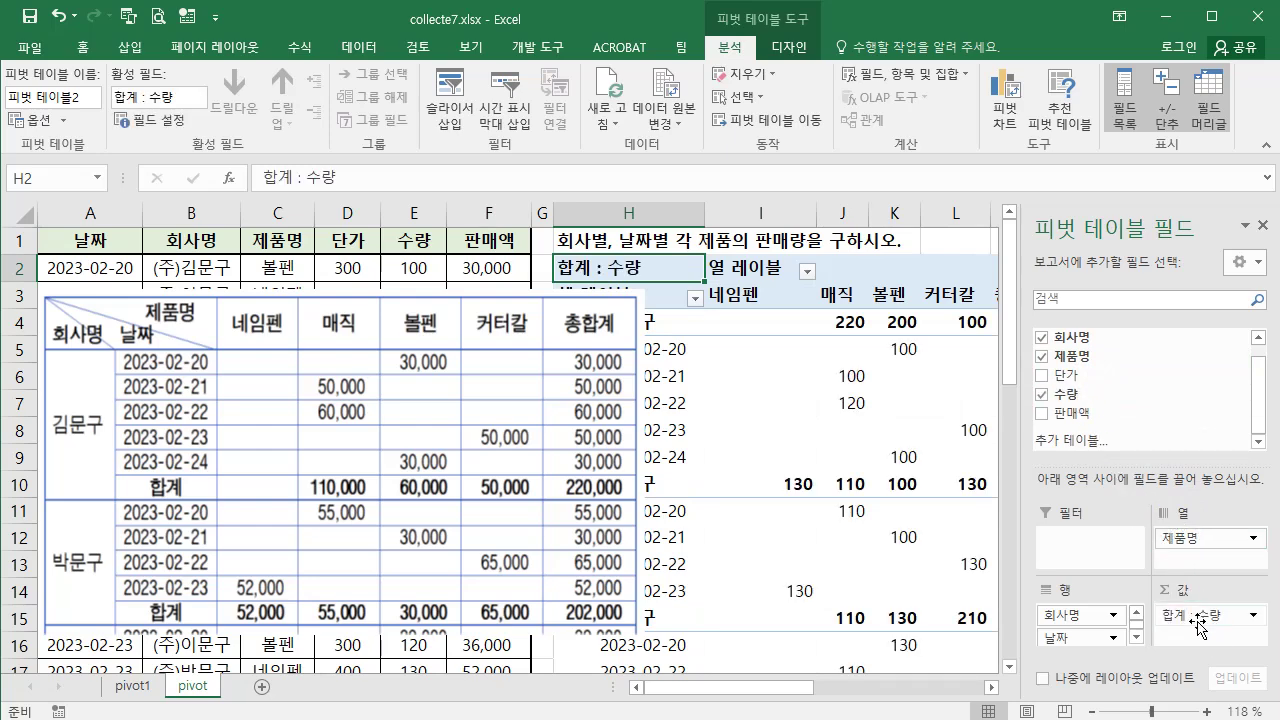
click(1265, 228)
Move the sample picture off the pivot table's upper part and switch the report layout to tabular form.
drag(434, 470, 1200, 622)
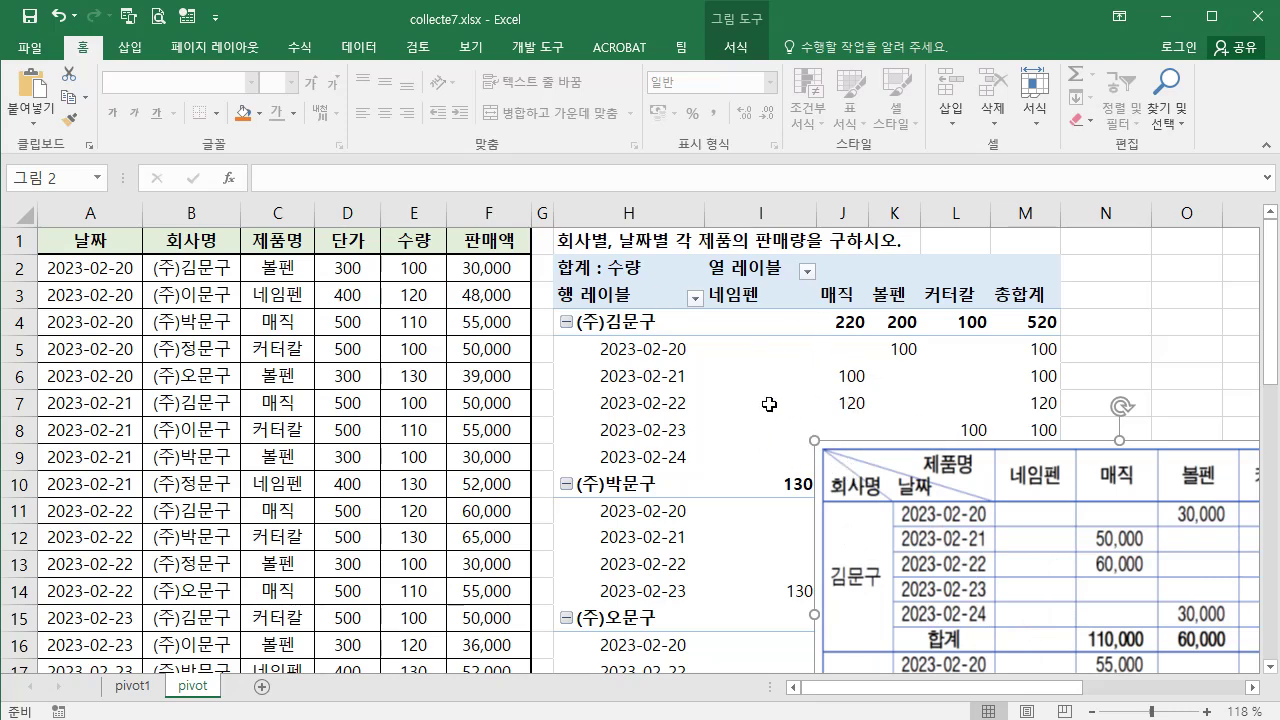
click(880, 274)
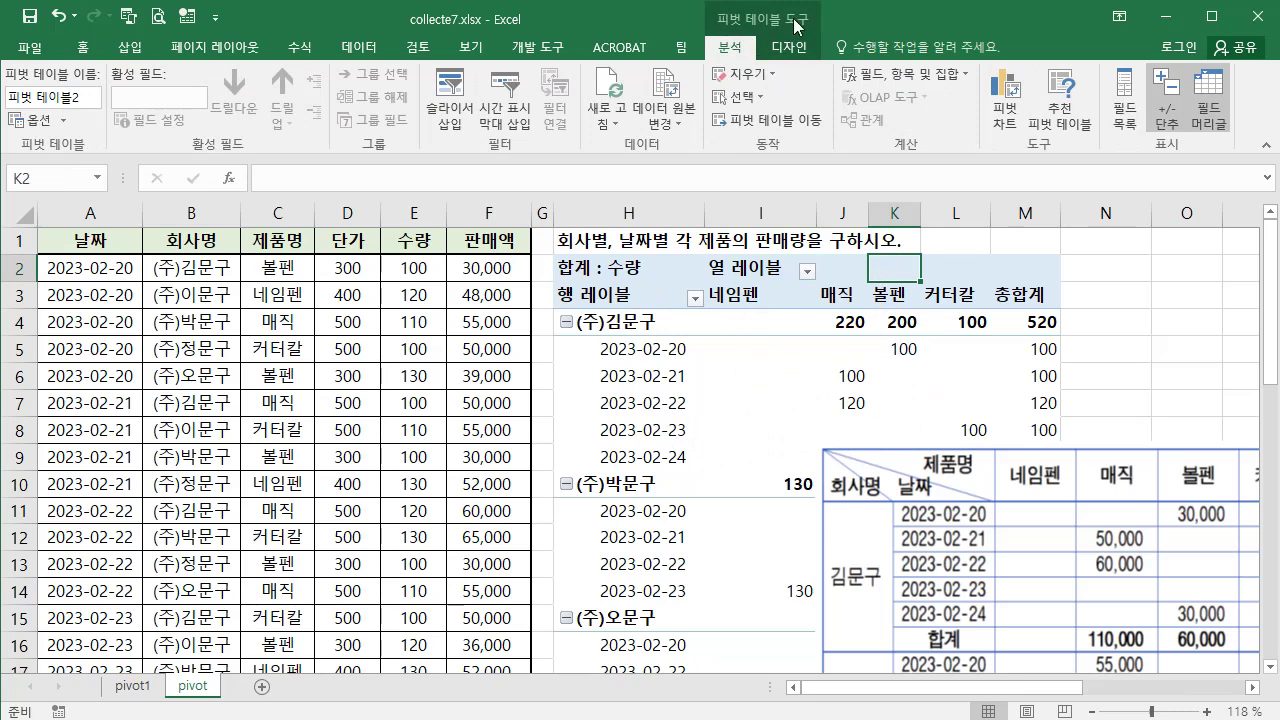
click(797, 50)
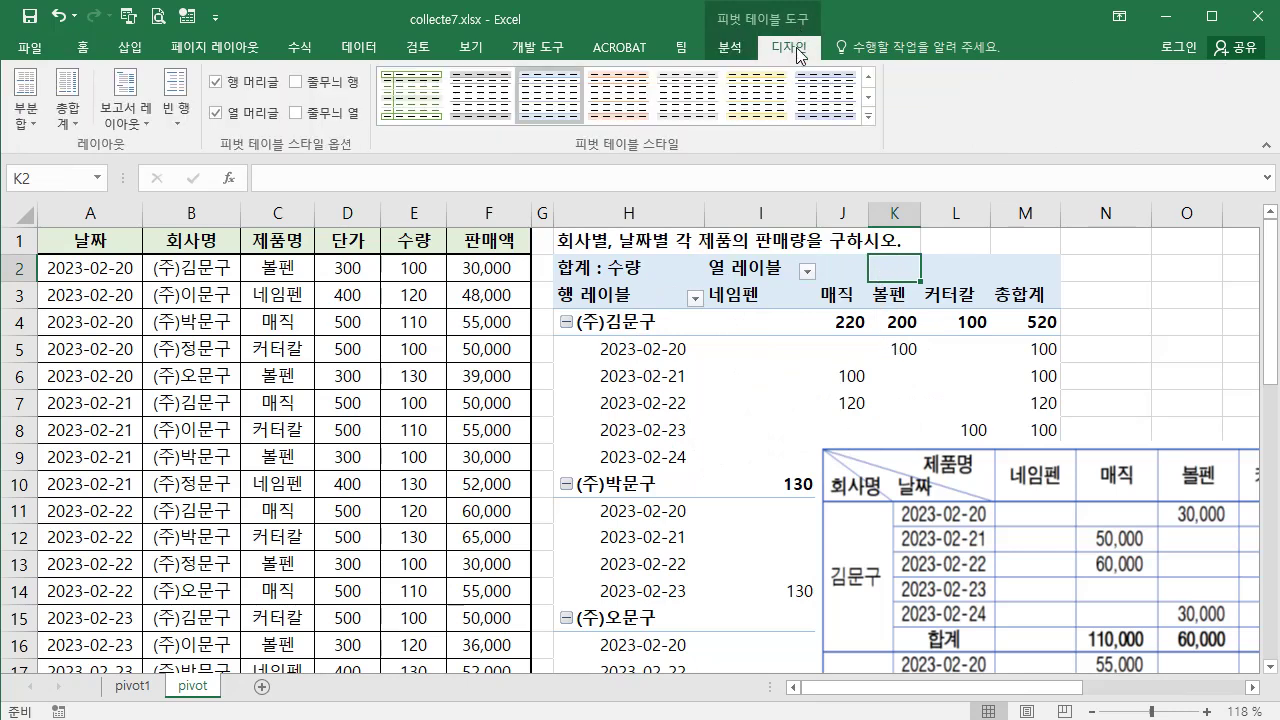
click(148, 126)
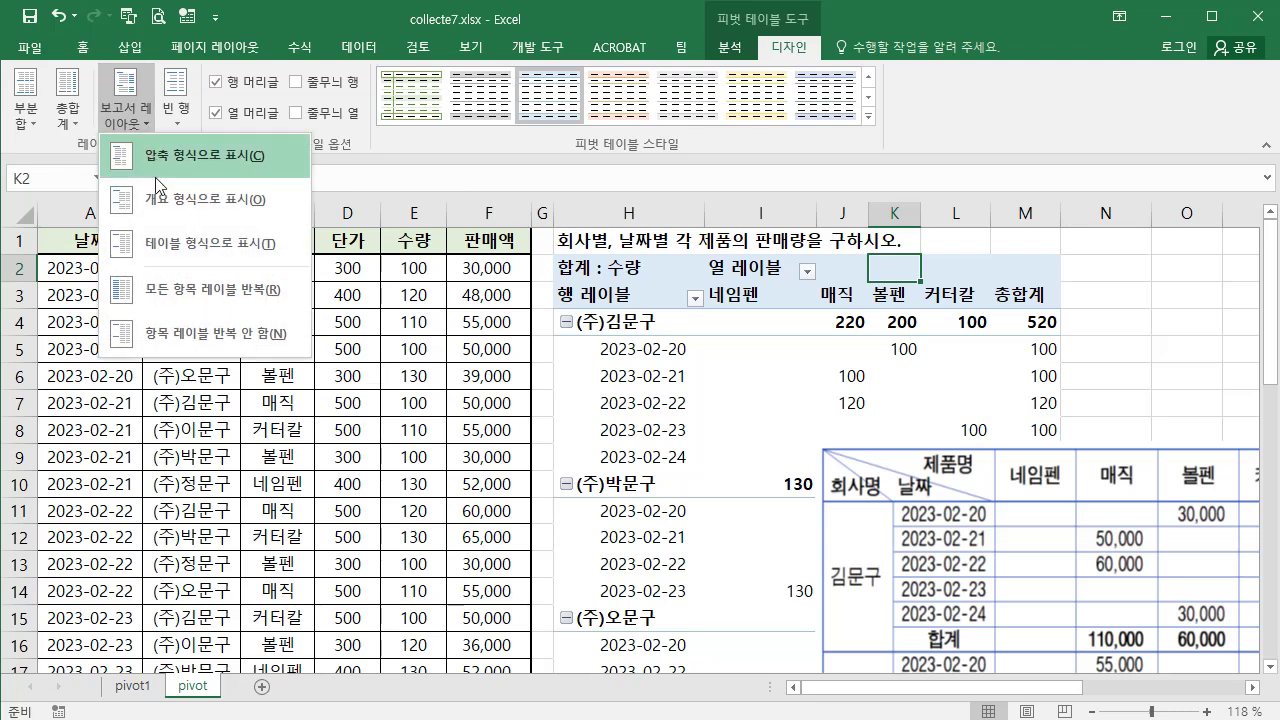
click(220, 243)
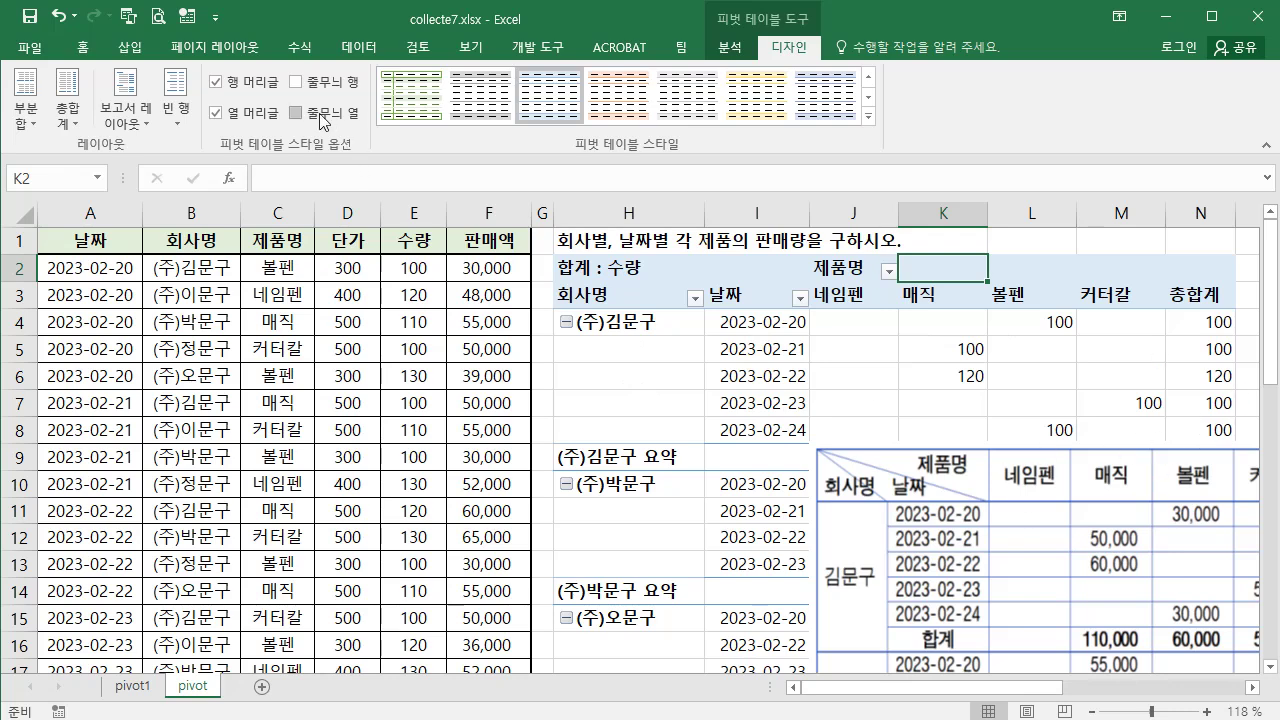
Turn on banded rows and banded columns for the pivot table, and apply the dark blue style in the first row of the Medium (보통) group.
click(297, 84)
click(296, 114)
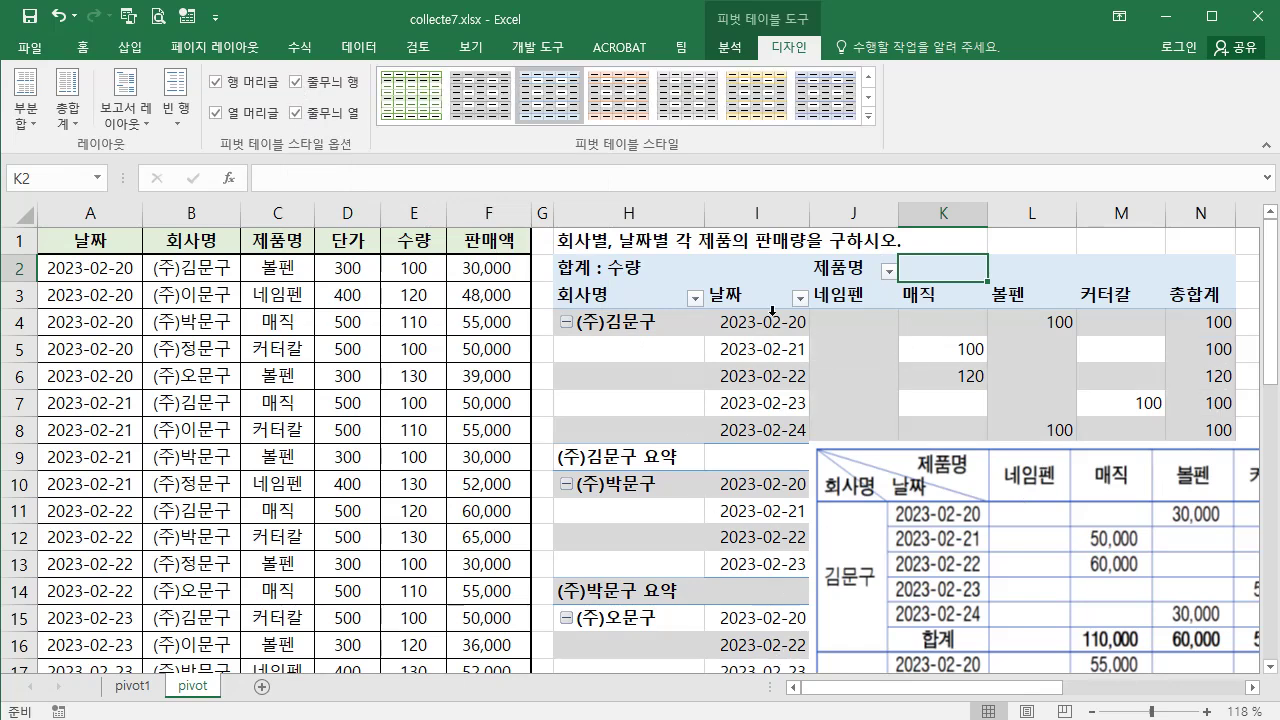
click(868, 115)
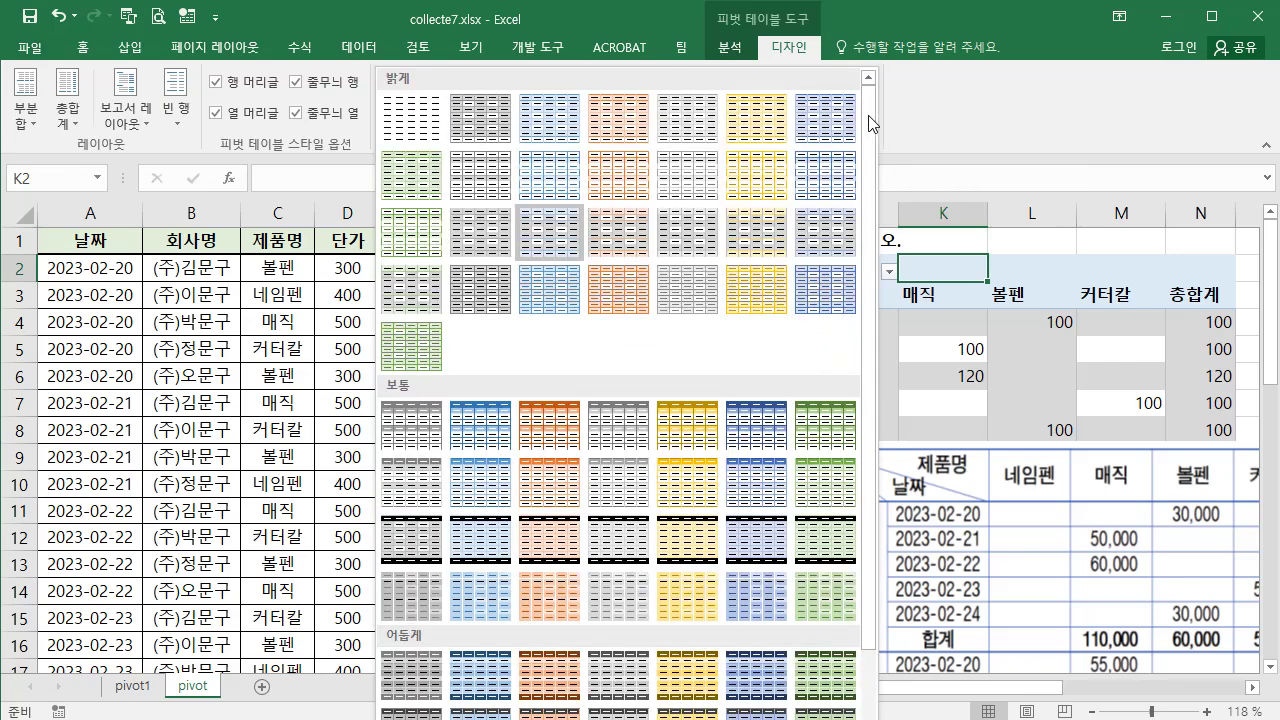
click(757, 440)
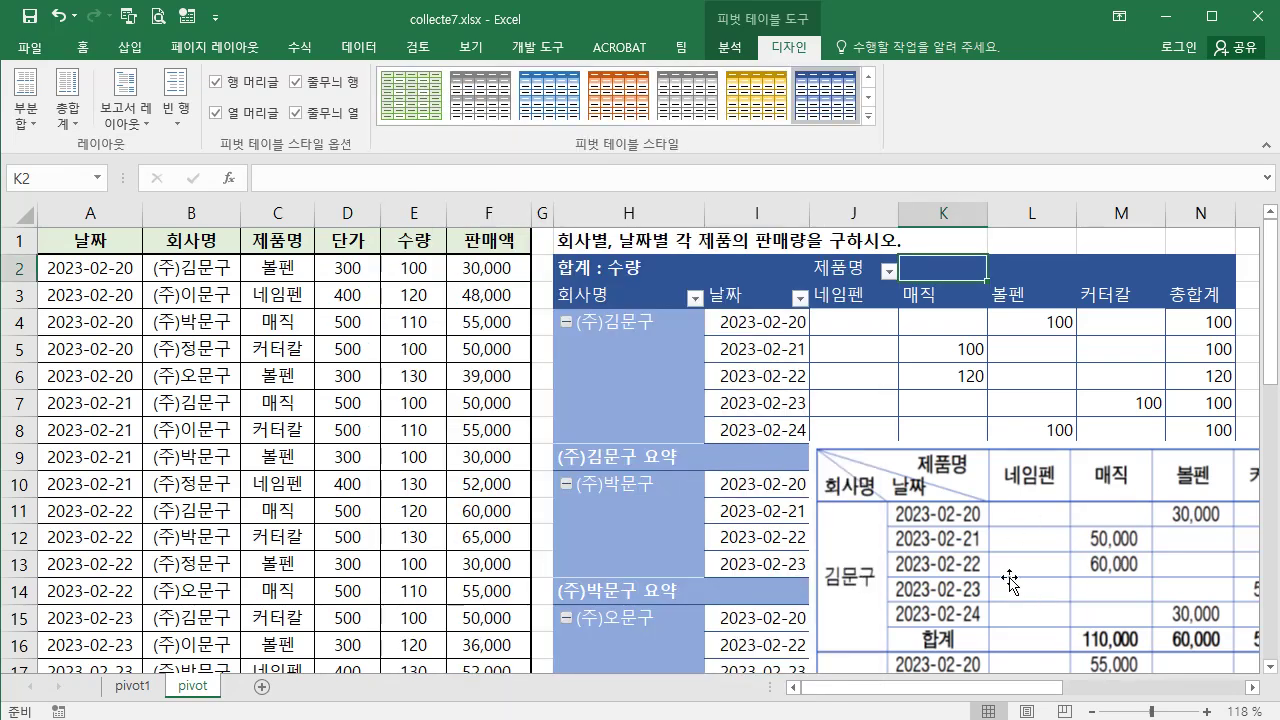
Delete the sample picture covering the lower part of the pivot table.
click(1080, 563)
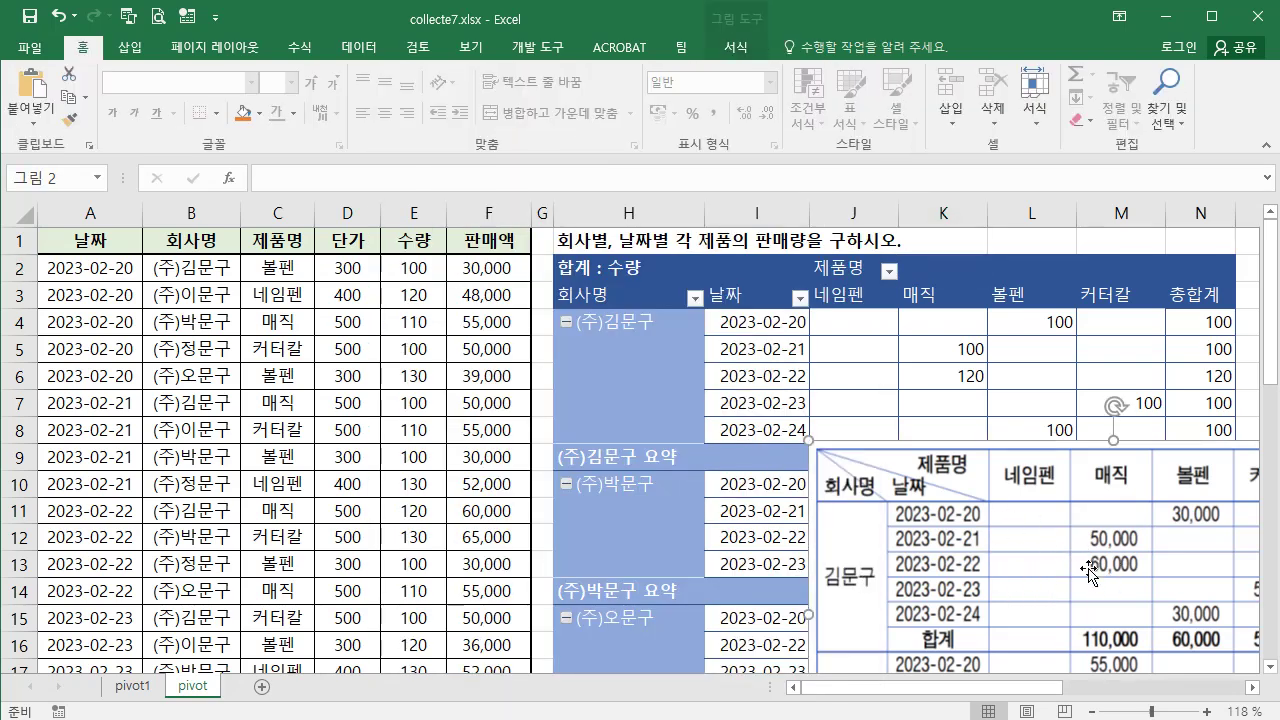
key(Delete)
scroll(1100, 576, right, 2)
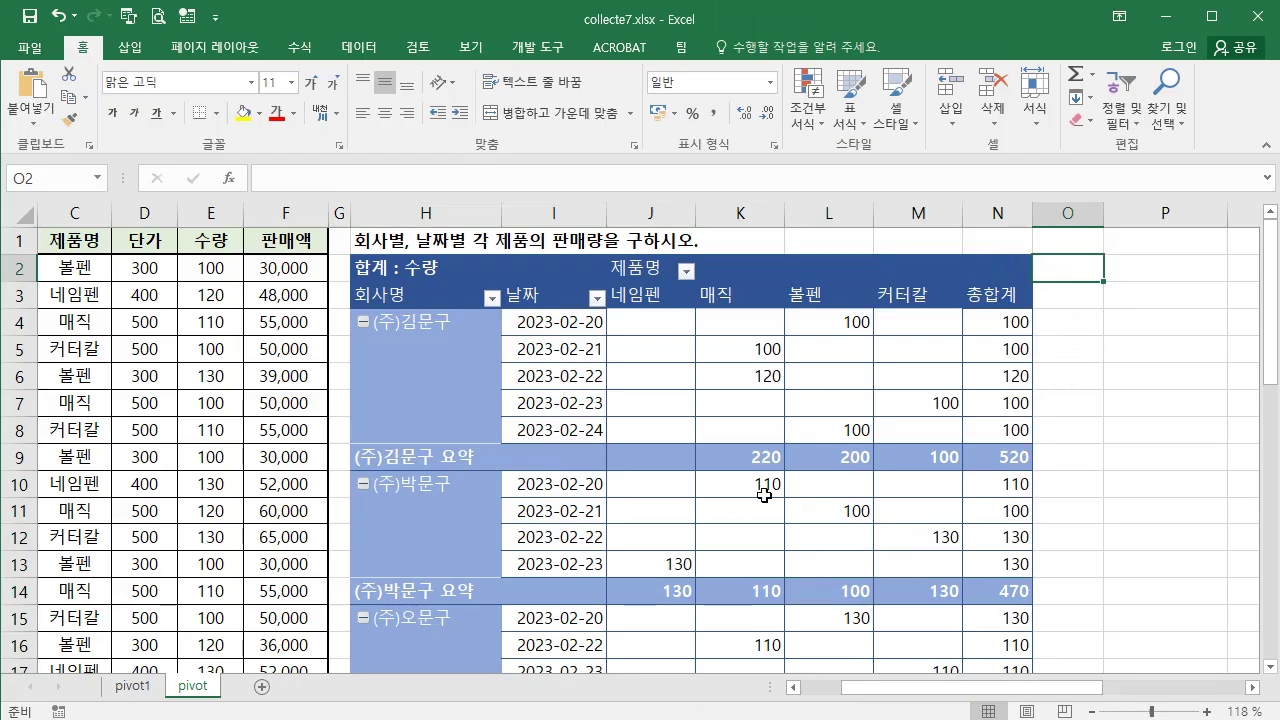
Select the whole pivot table starting at cell H2 and delete it from the sheet.
click(356, 265)
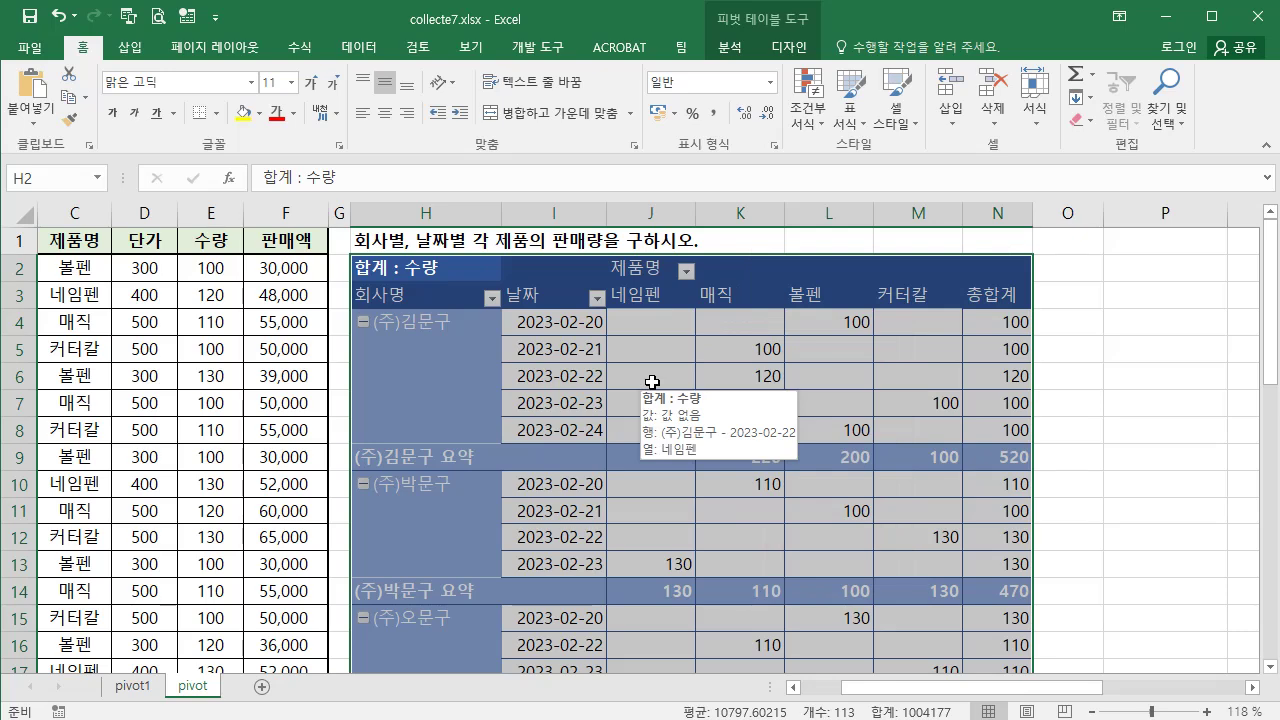
key(Delete)
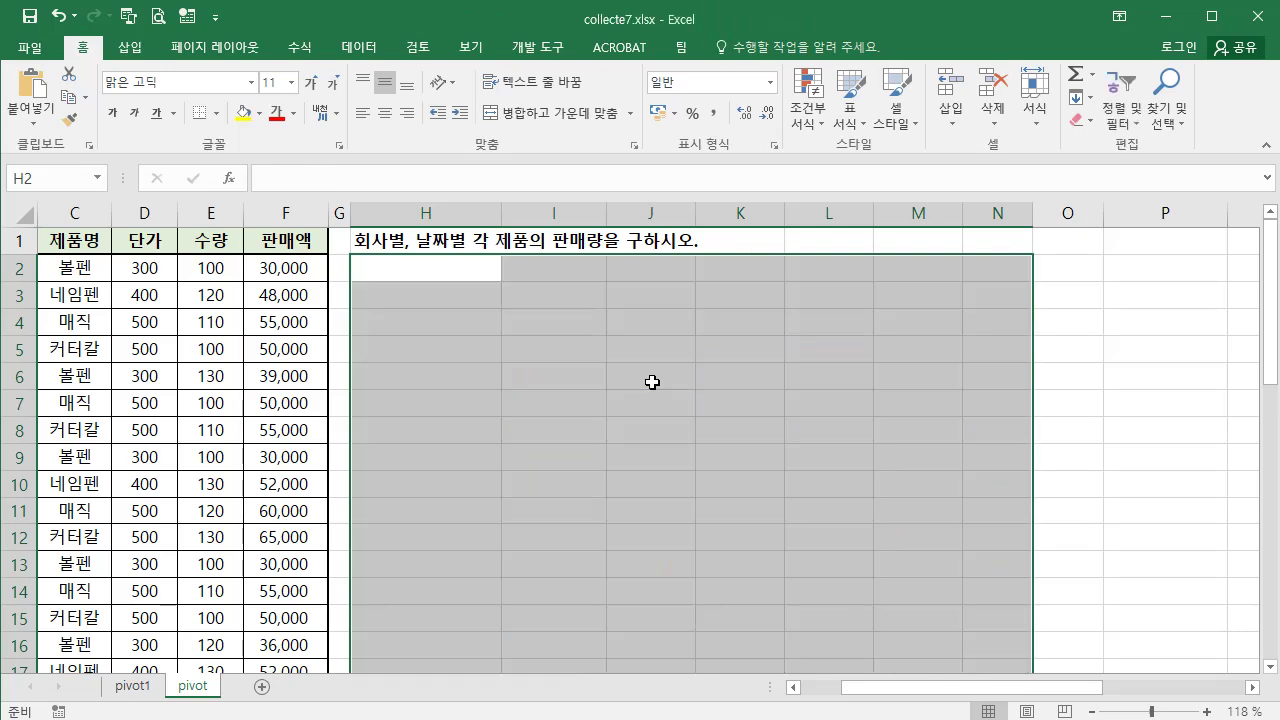